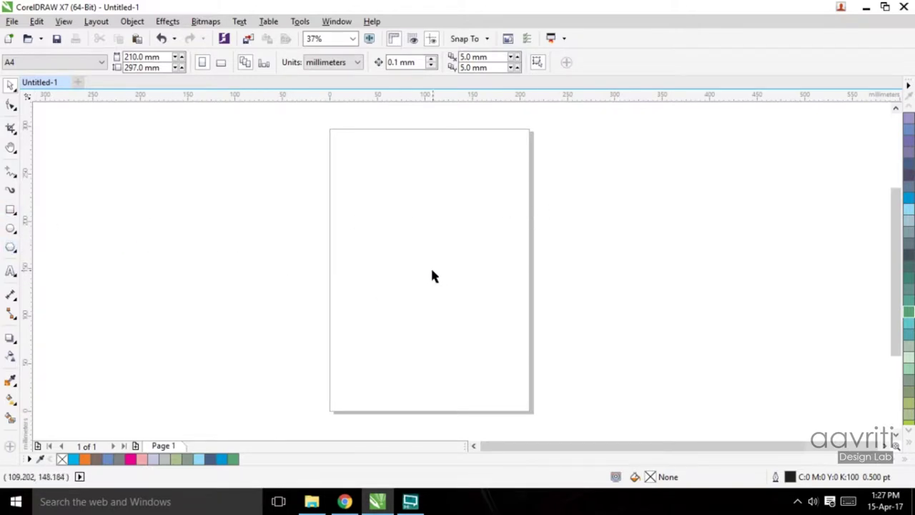
Draw a rectangle about 142 mm wide and 120 mm high in the middle of the page.
left_click(11, 211)
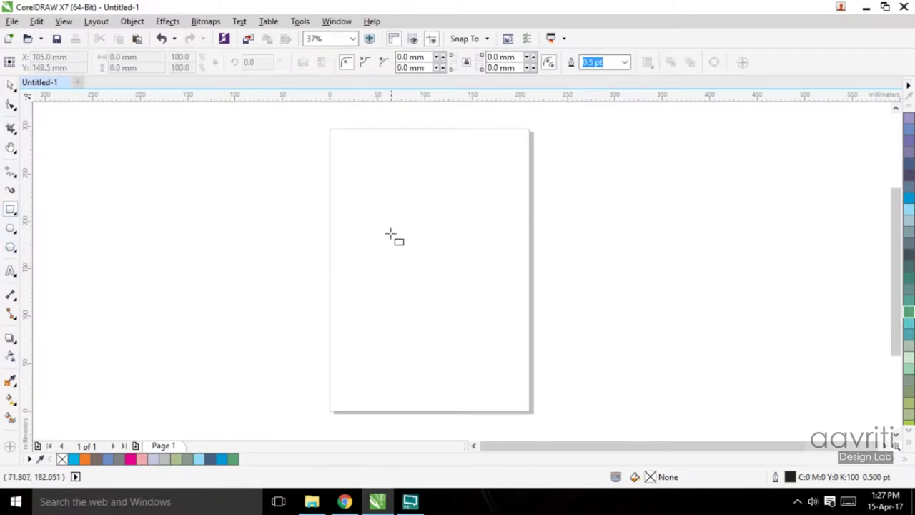
left_click_drag(366, 219, 501, 332)
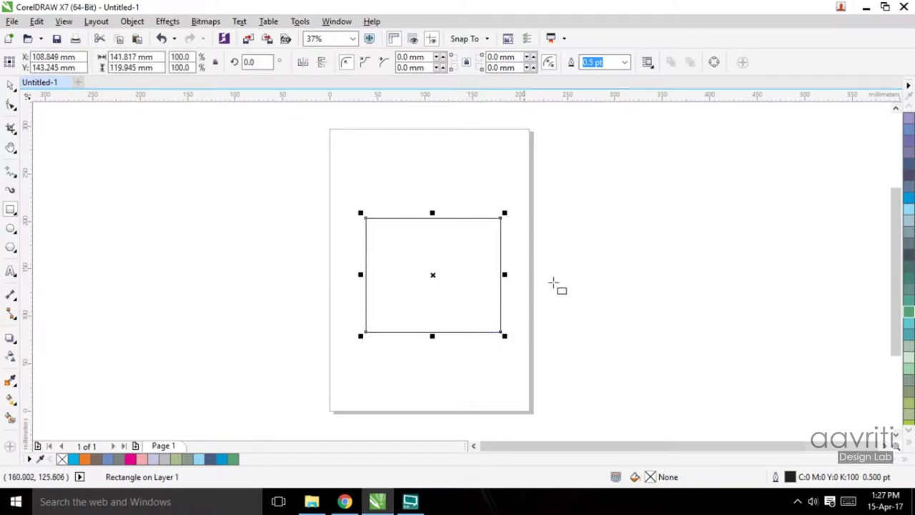
Fill the rectangle with light blue (C40) and give it an 8 pt green outline (C60 Y40 K40).
left_click(909, 214)
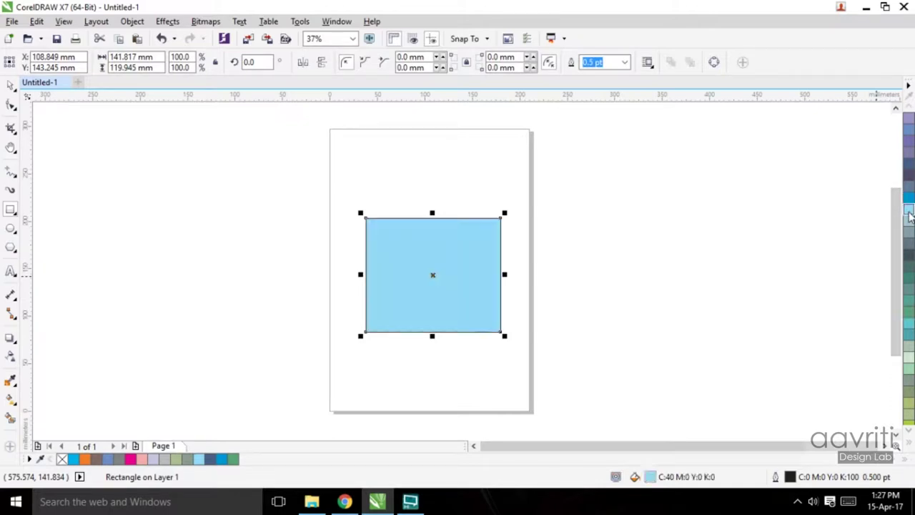
right_click(909, 279)
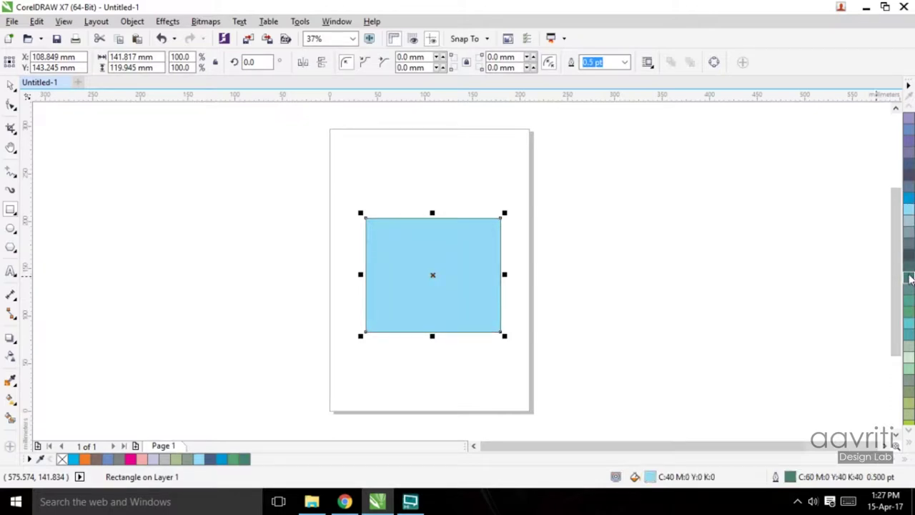
left_click(624, 63)
left_click(603, 166)
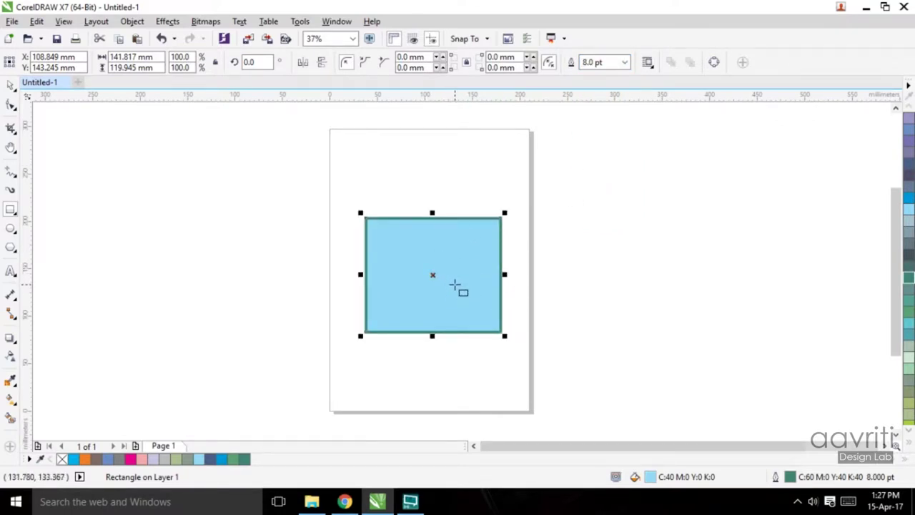
scroll(454, 286, "up", 1)
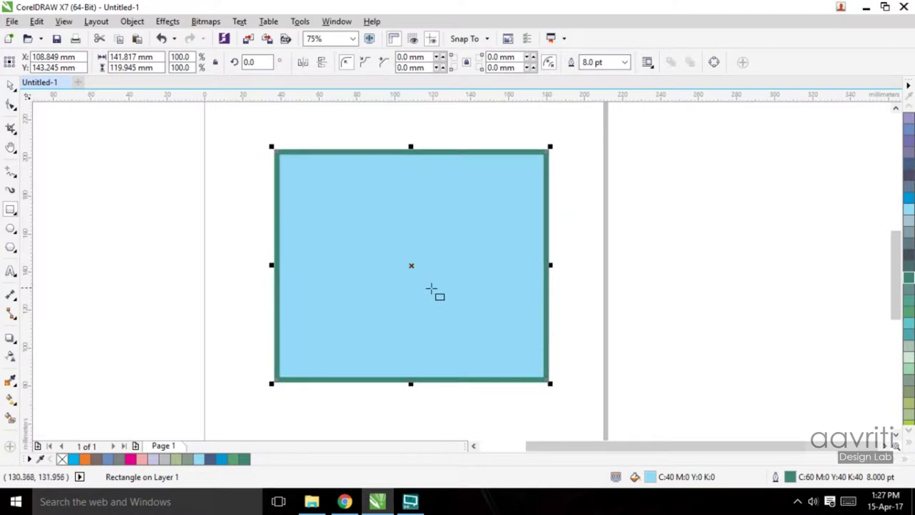
Examine the rectangle's X and Y position in relation to the page.
left_click(9, 85)
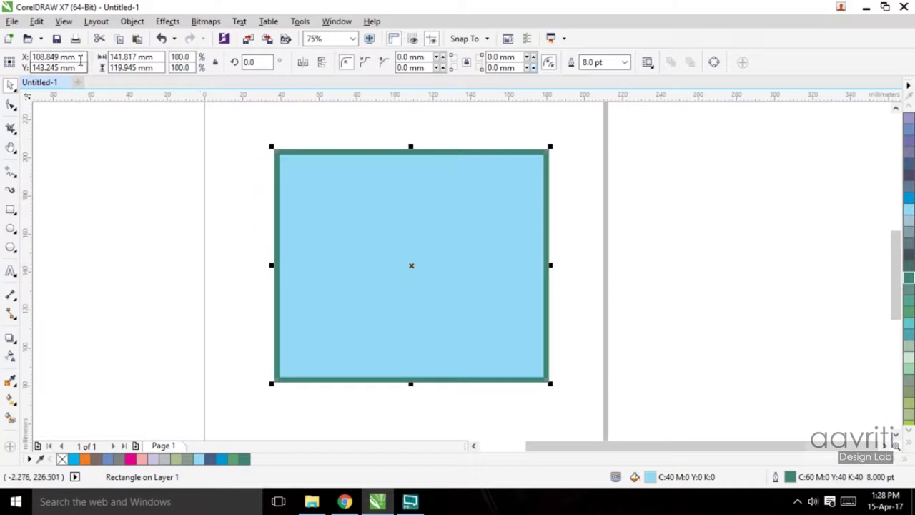
left_click(50, 57)
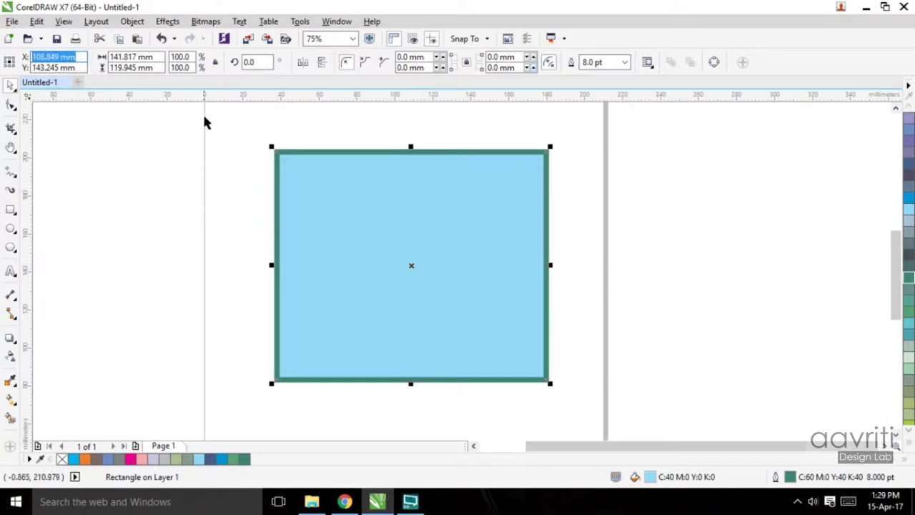
scroll(229, 168, "down", 4)
scroll(254, 172, "up", 2)
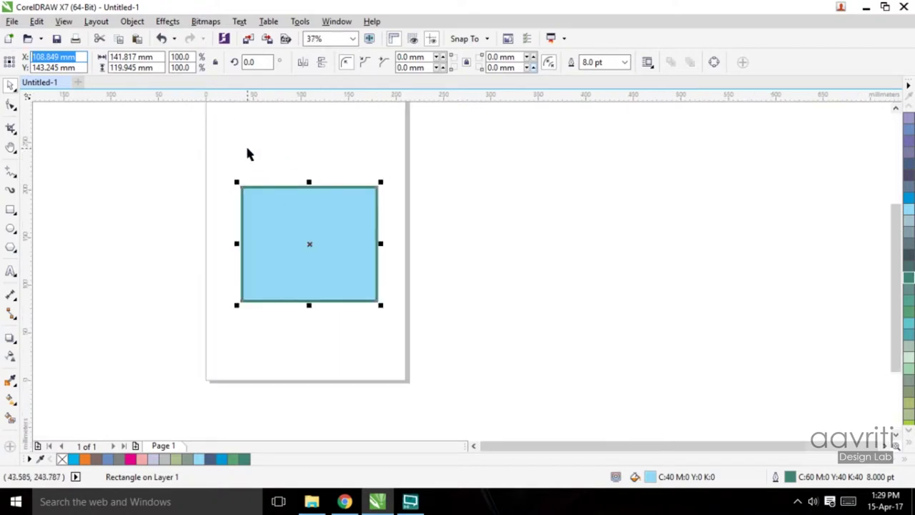
scroll(252, 150, "down", 1)
scroll(276, 209, "up", 2)
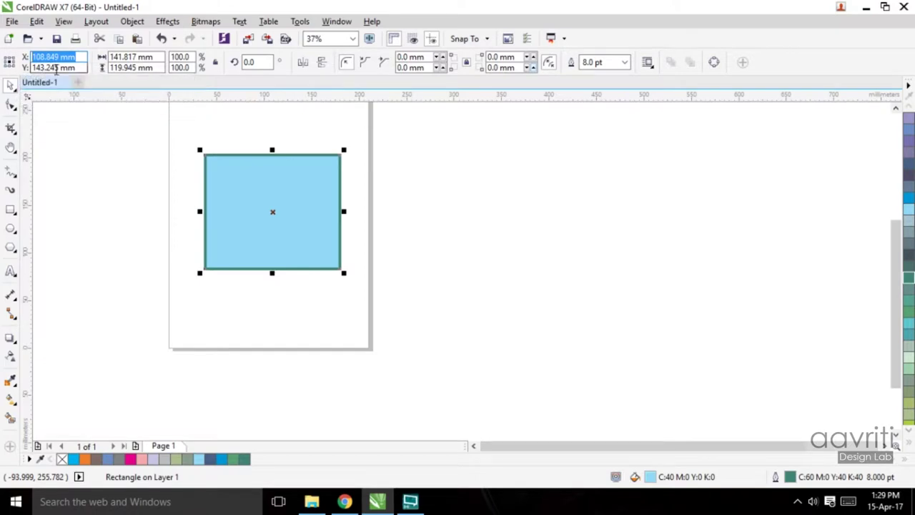
scroll(150, 155, "up", 2)
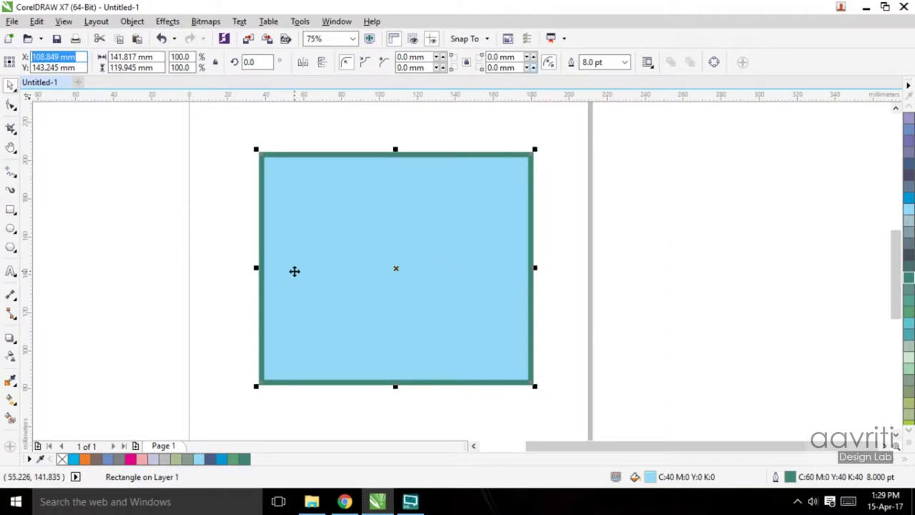
Set the rectangle's width to 140 mm and its height to 120 mm.
left_click(111, 62)
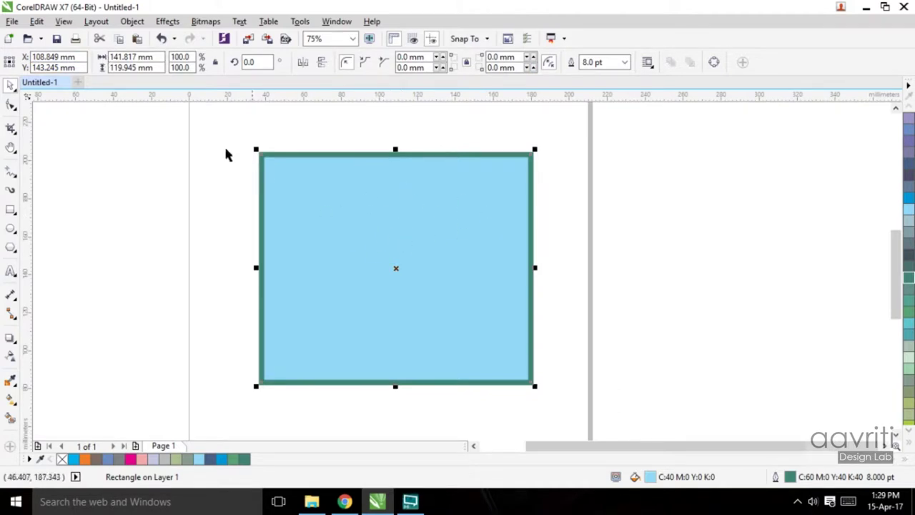
left_click(132, 56)
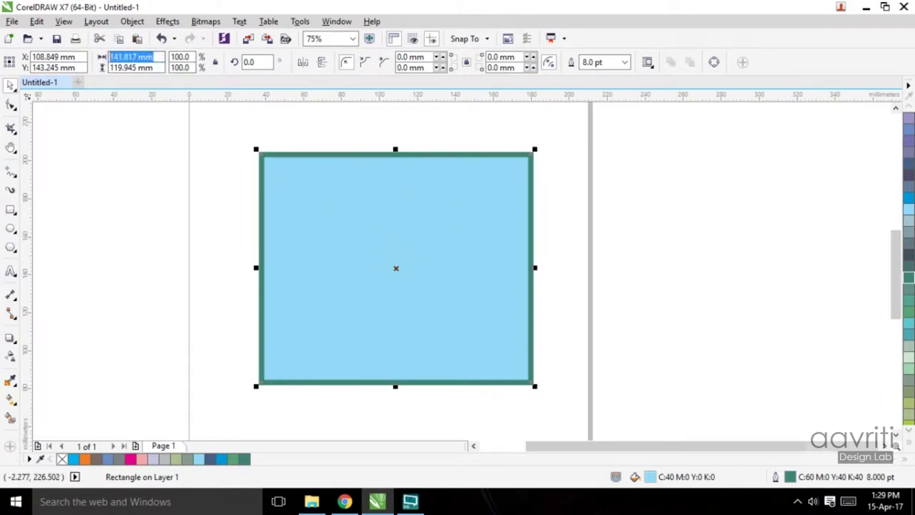
type("140")
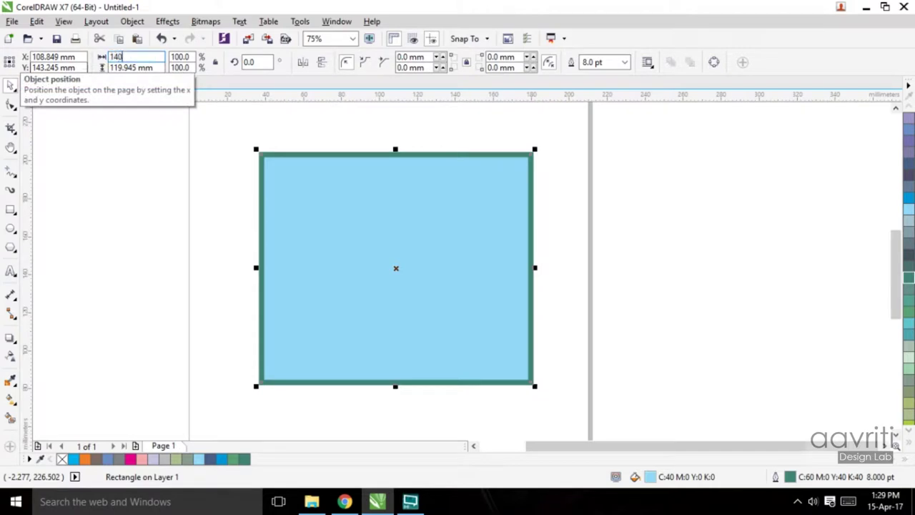
key("Return")
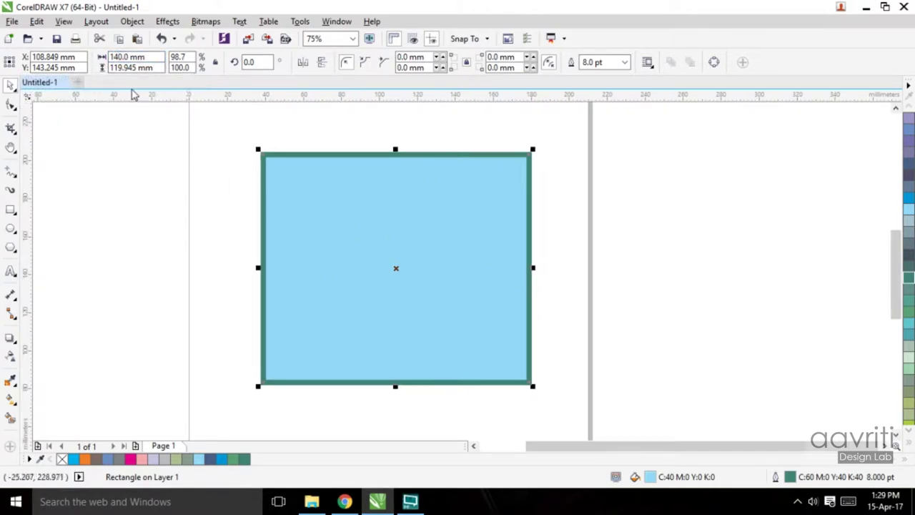
left_click_drag(148, 67, 75, 71)
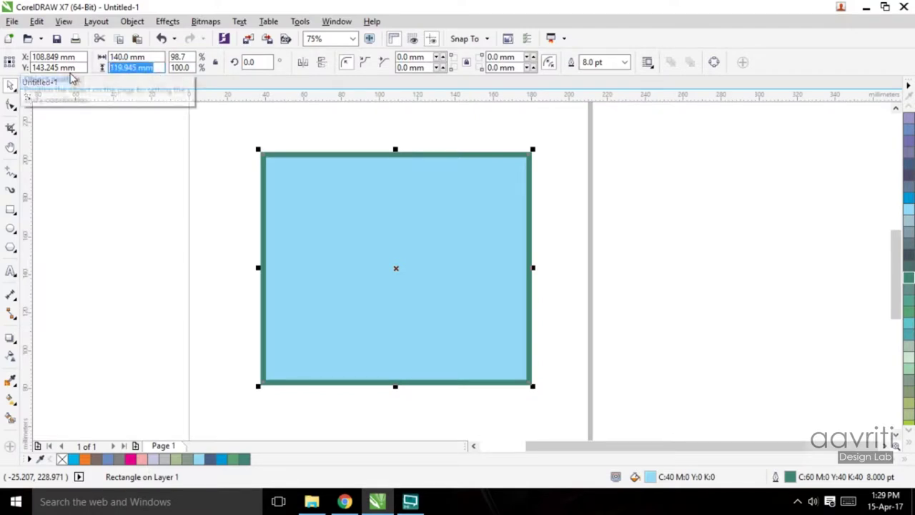
type("120")
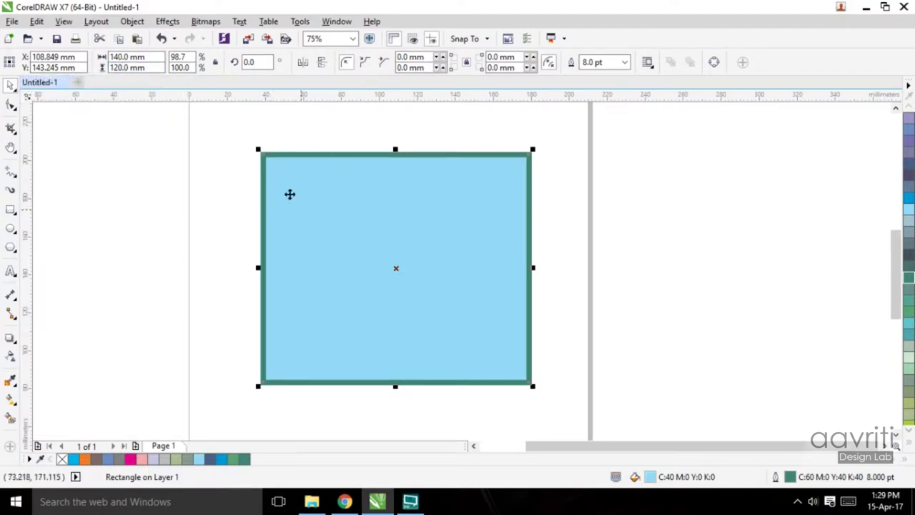
Lock the width-to-height ratio and set the rectangle's width to 100 mm.
double_click(190, 57)
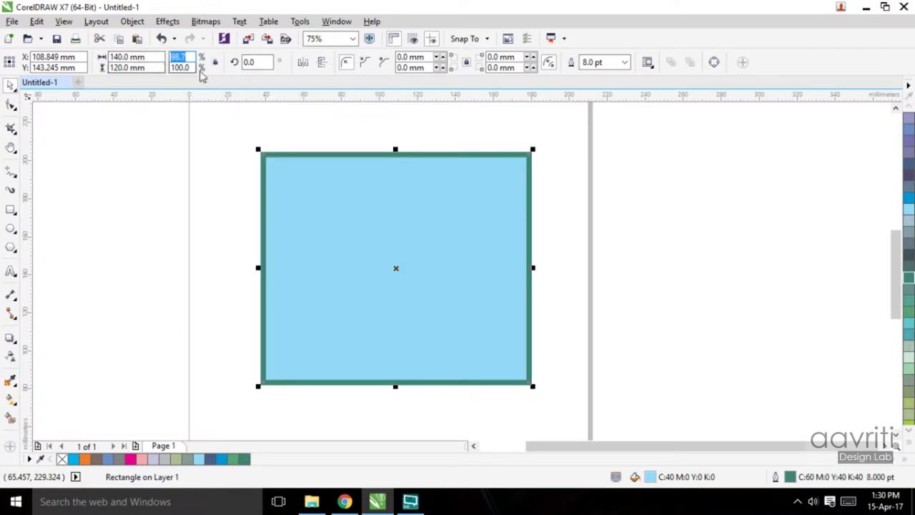
left_click(152, 61)
double_click(152, 61)
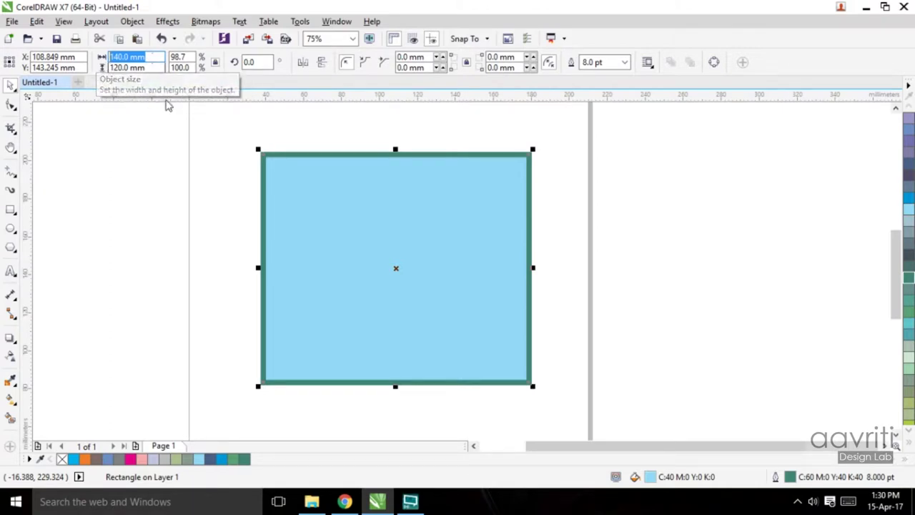
type("100")
key("Return")
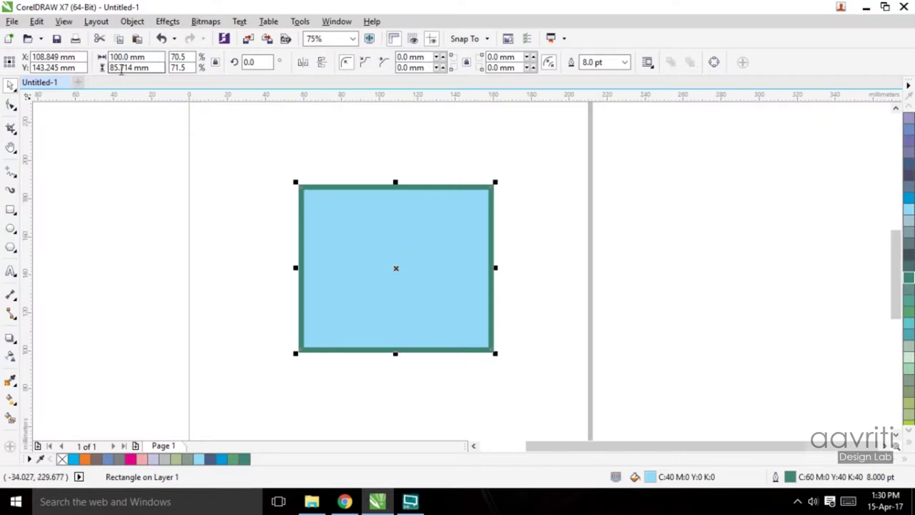
Examine the rectangle's horizontal and vertical scale factors.
left_click(176, 57)
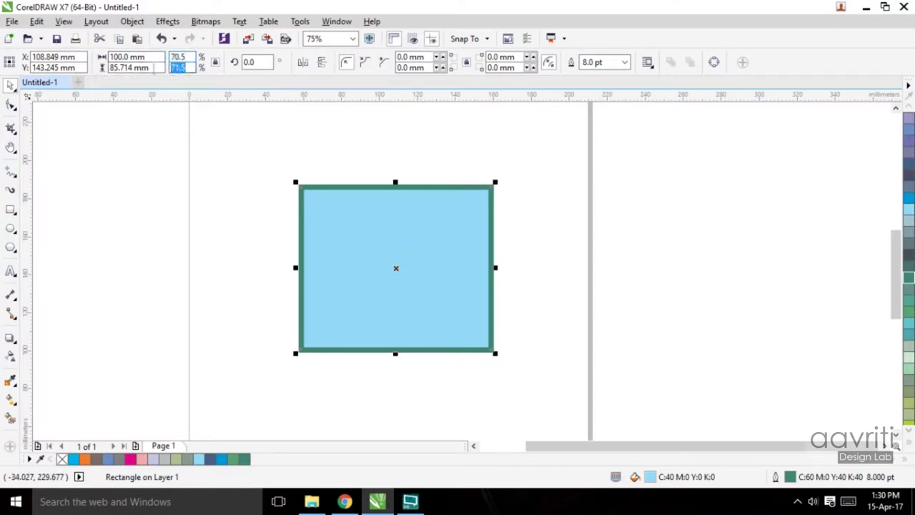
left_click(188, 57)
double_click(187, 57)
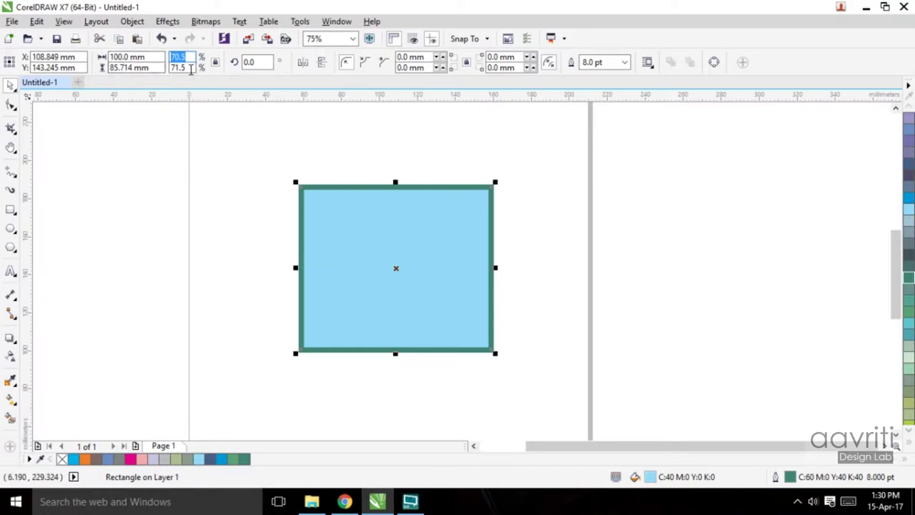
key("Tab")
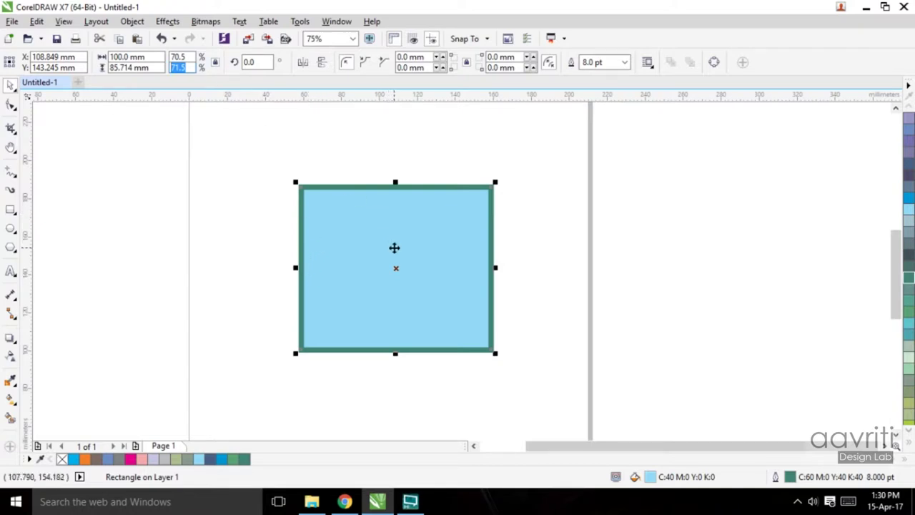
Rotate the rectangle to 90 degrees and reset its rotation angle to 0.
left_click(409, 222)
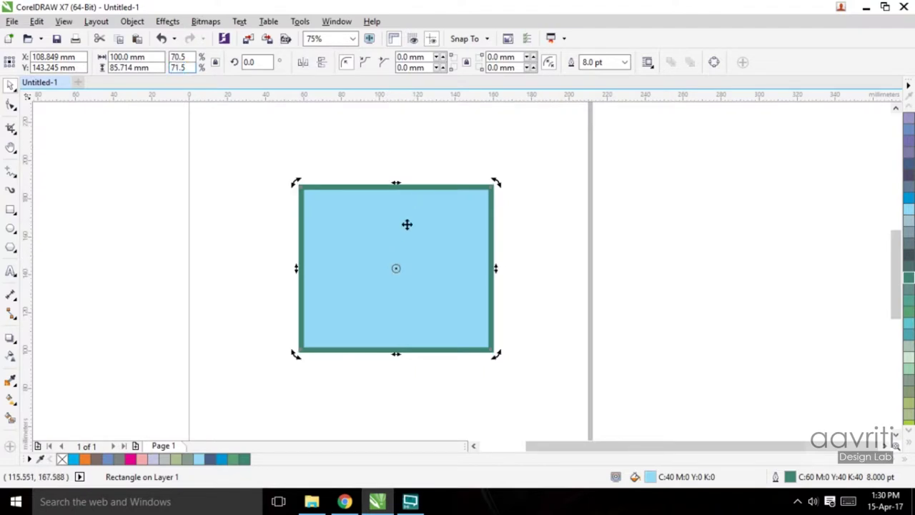
left_click(256, 61)
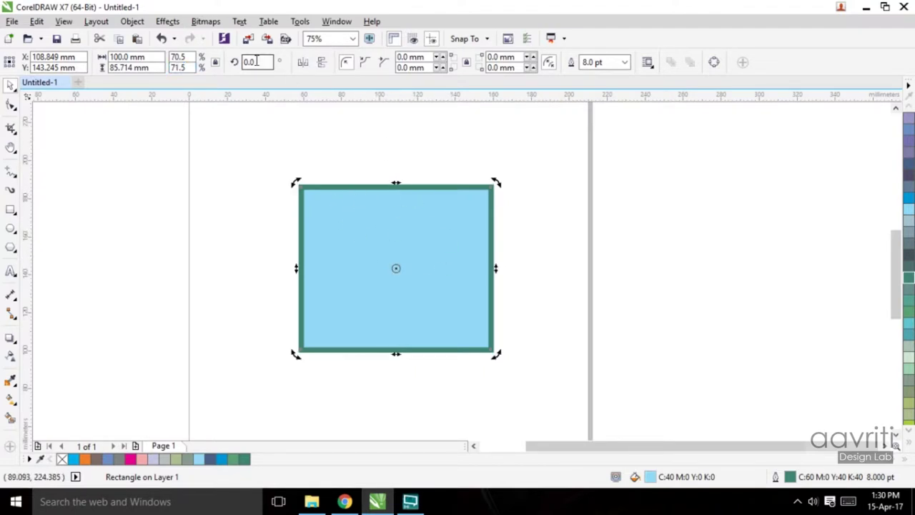
double_click(262, 62)
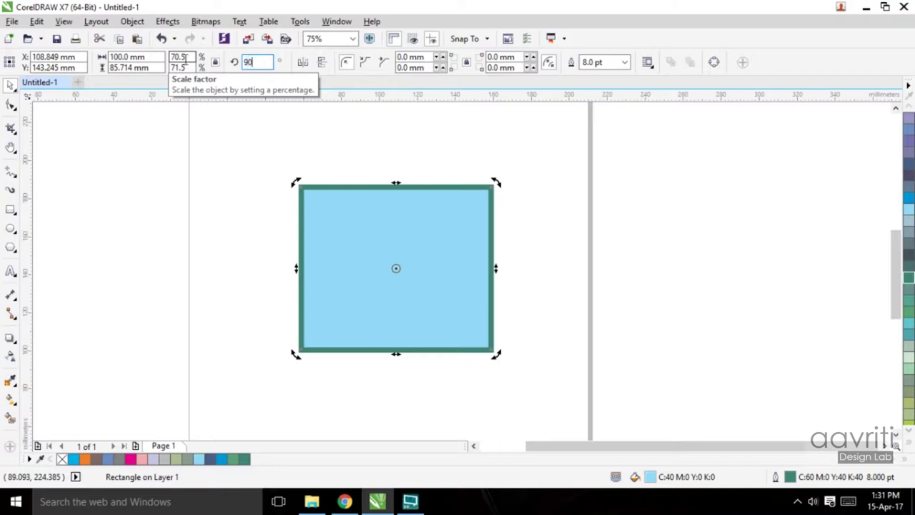
key("Return")
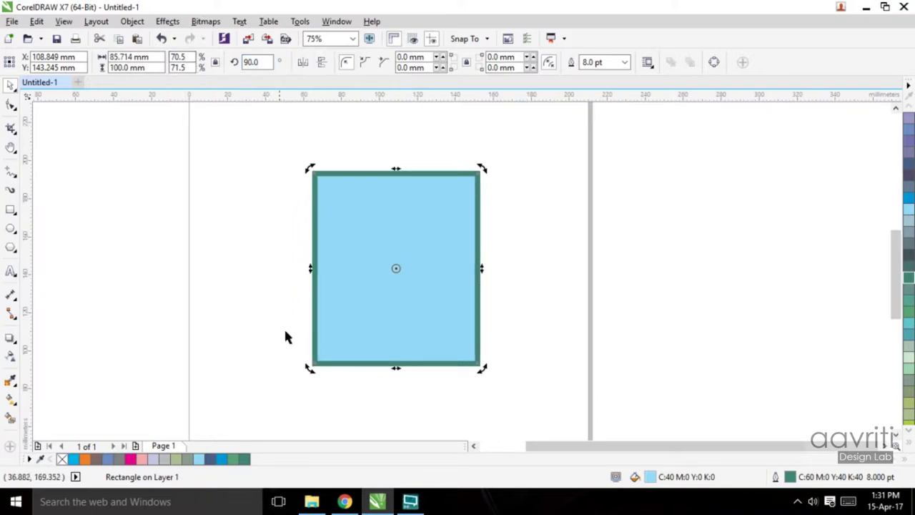
double_click(256, 62)
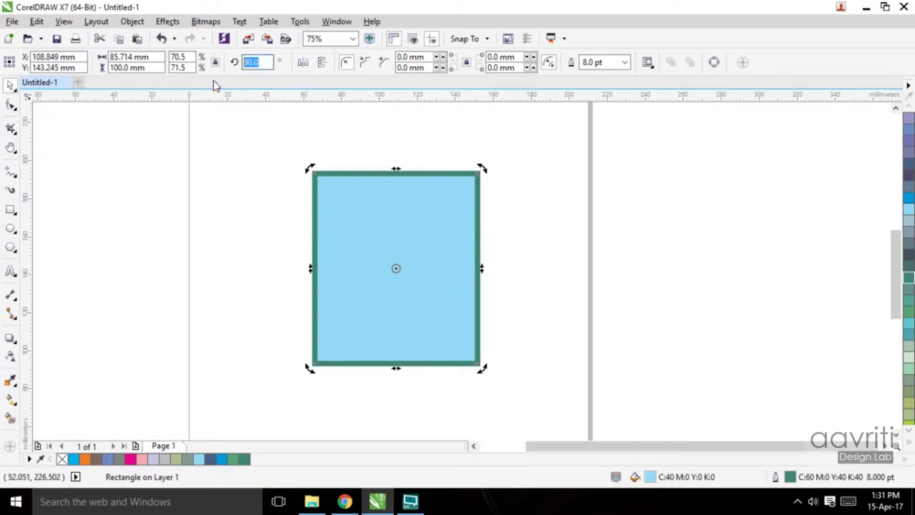
type("0")
key("Return")
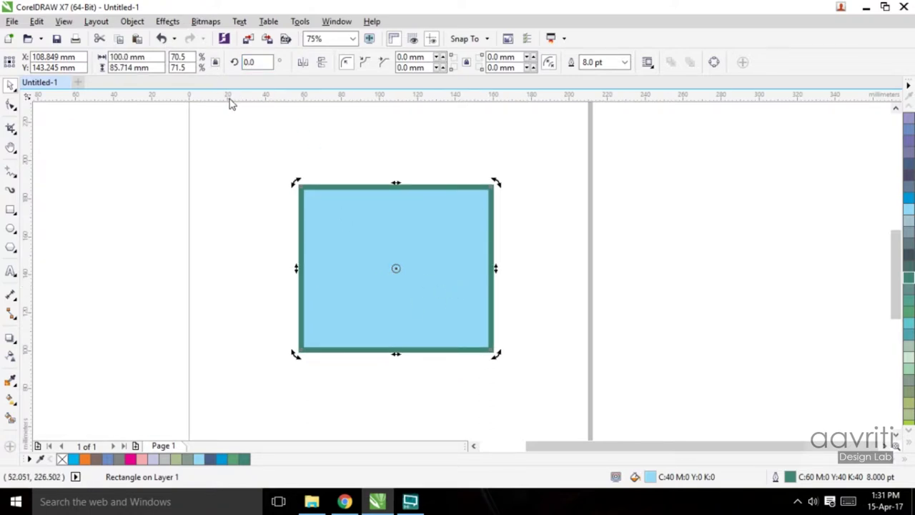
Rotate the rectangle to 45 degrees and return its rotation angle to 0.
double_click(267, 65)
type("45")
key("Return")
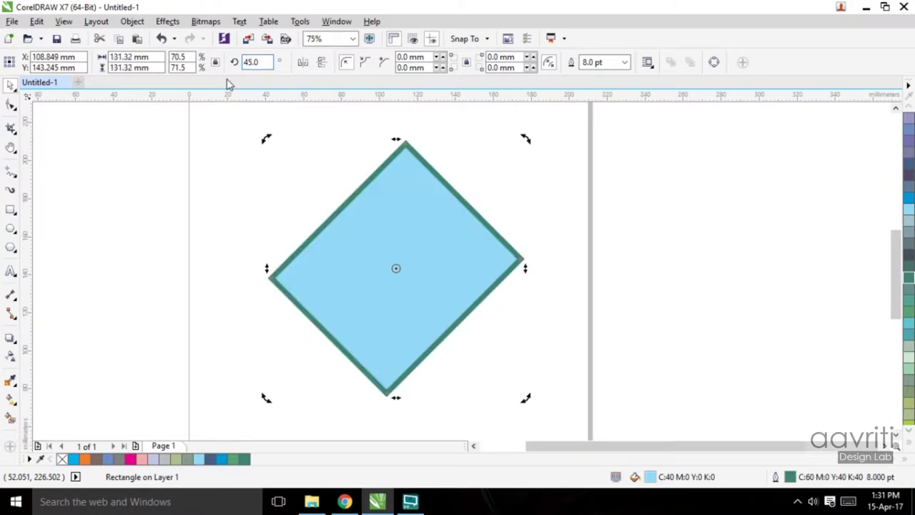
double_click(265, 62)
type("0")
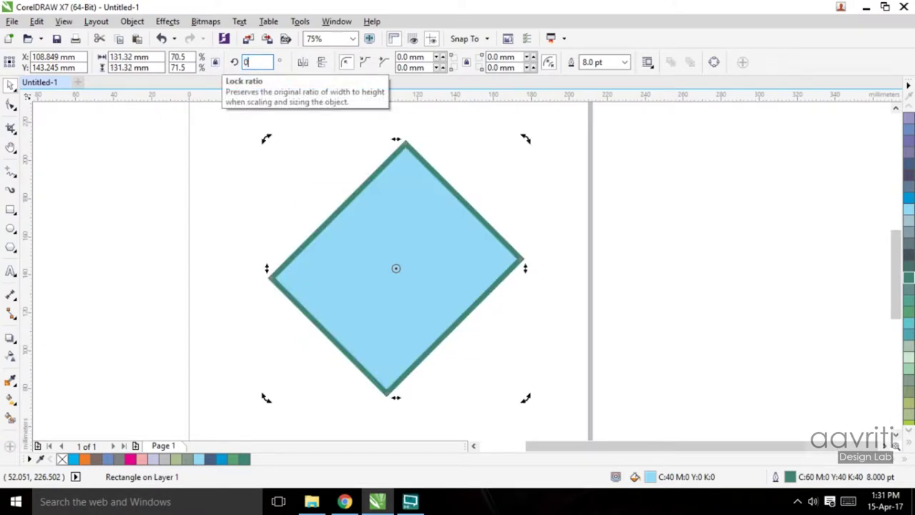
key("Return")
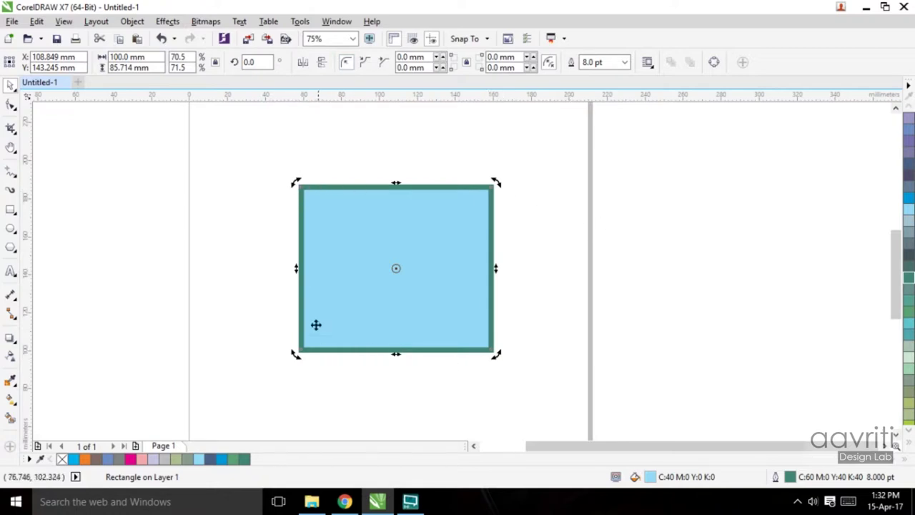
Examine the rectangle's corner radius settings.
double_click(421, 58)
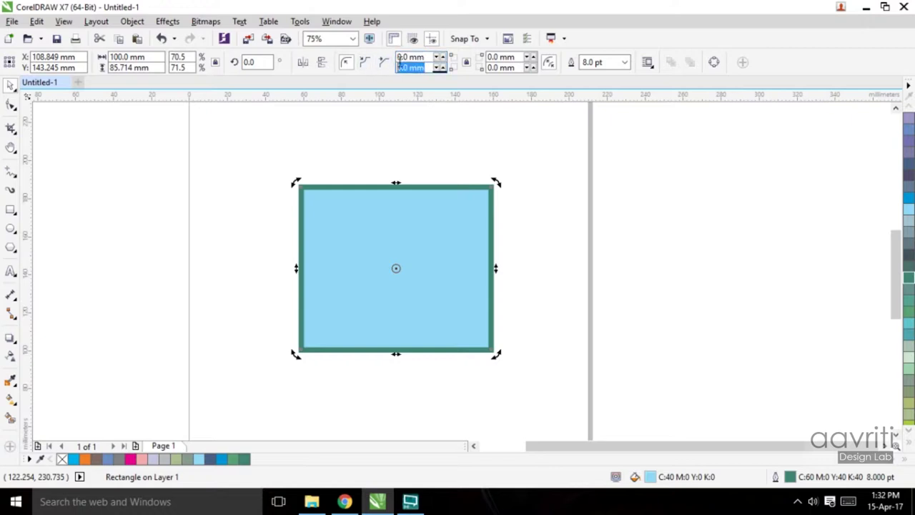
double_click(509, 58)
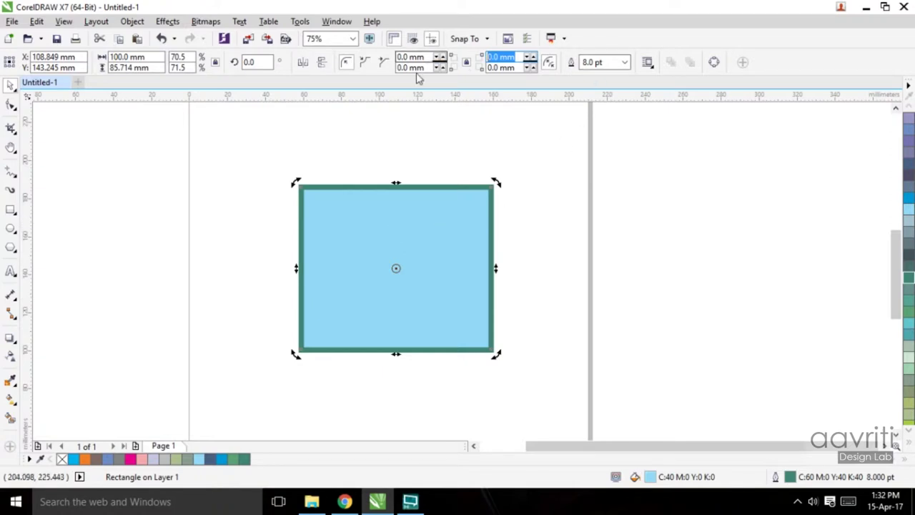
Convert the rectangle to curves.
left_click(438, 227)
key("ctrl+q")
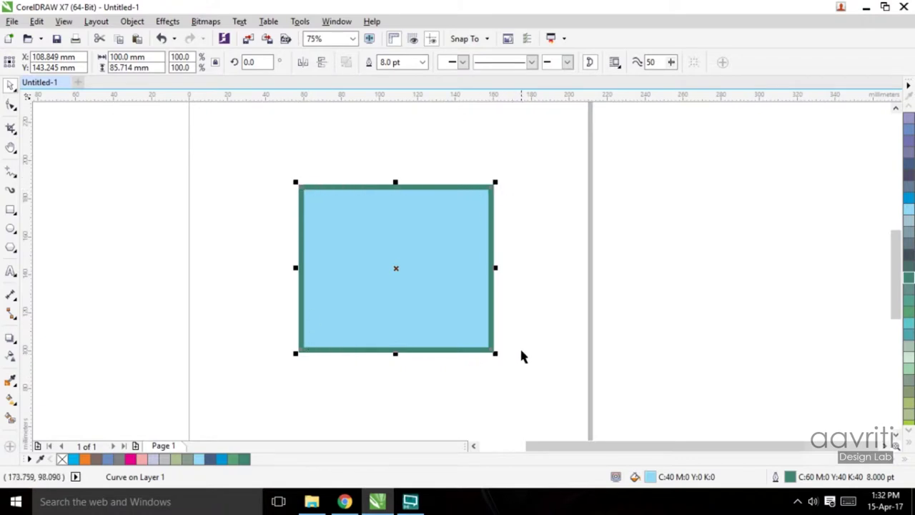
Undo the conversion to curves and round all four corners of the rectangle with a 10 mm radius.
key("ctrl+z")
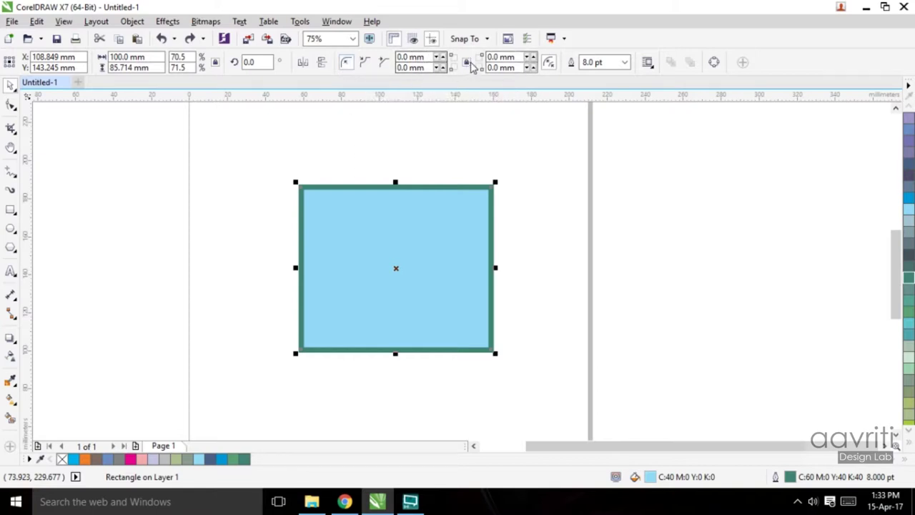
left_click(413, 57)
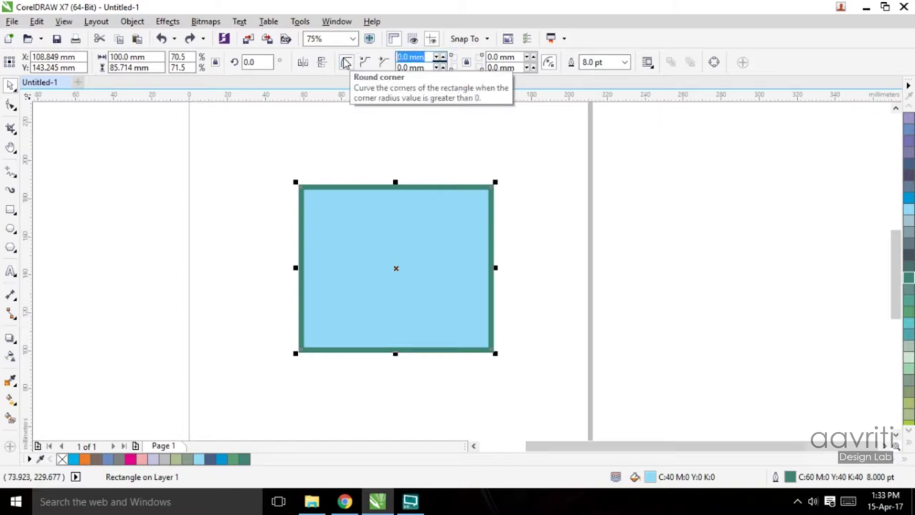
type("10")
key("Return")
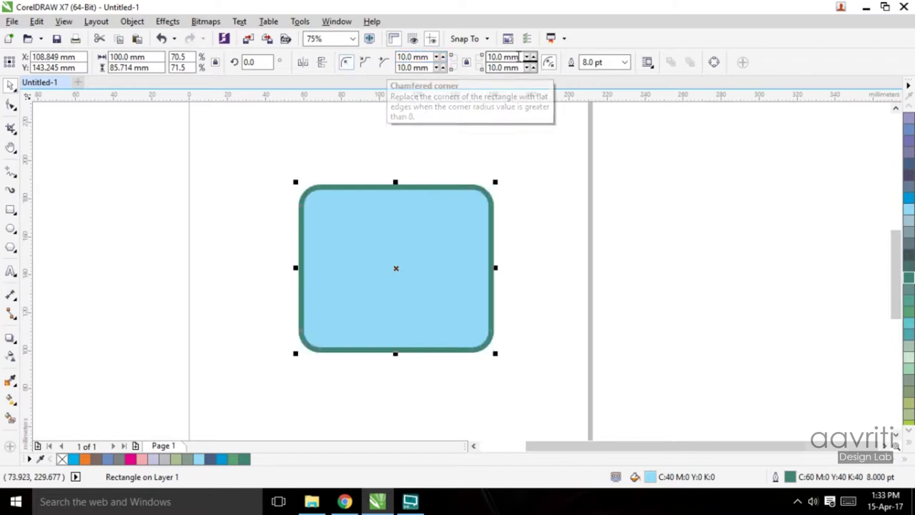
Unlink the corner radii and set the rectangle's upper-right corner radius to 30 mm.
left_click(502, 67)
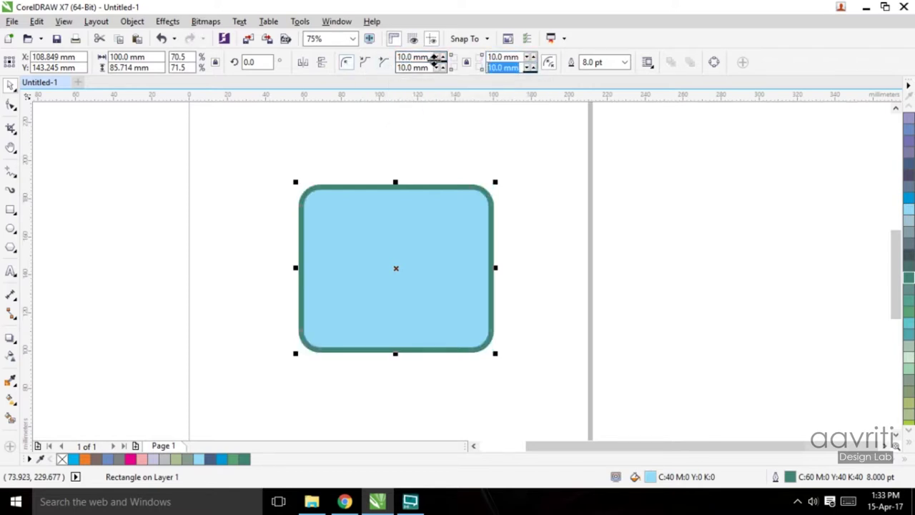
left_click(412, 67)
left_click(502, 57)
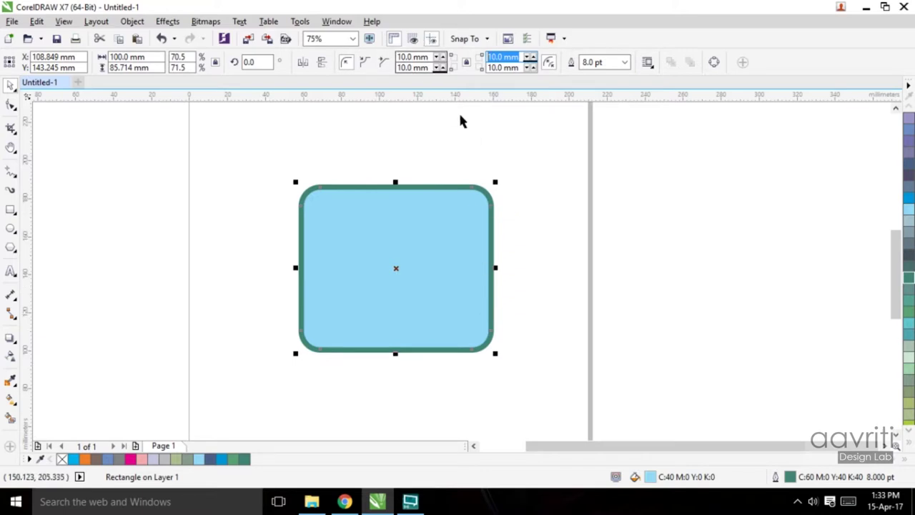
left_click(466, 64)
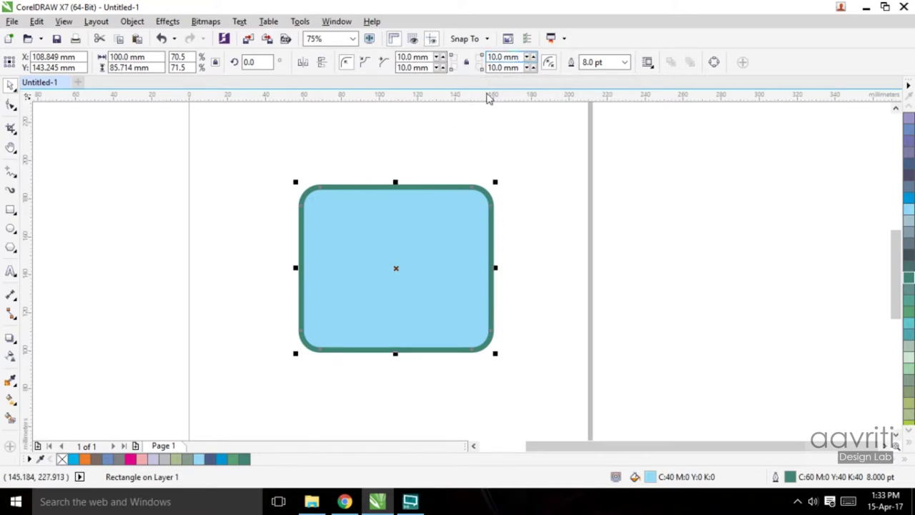
left_click(503, 57)
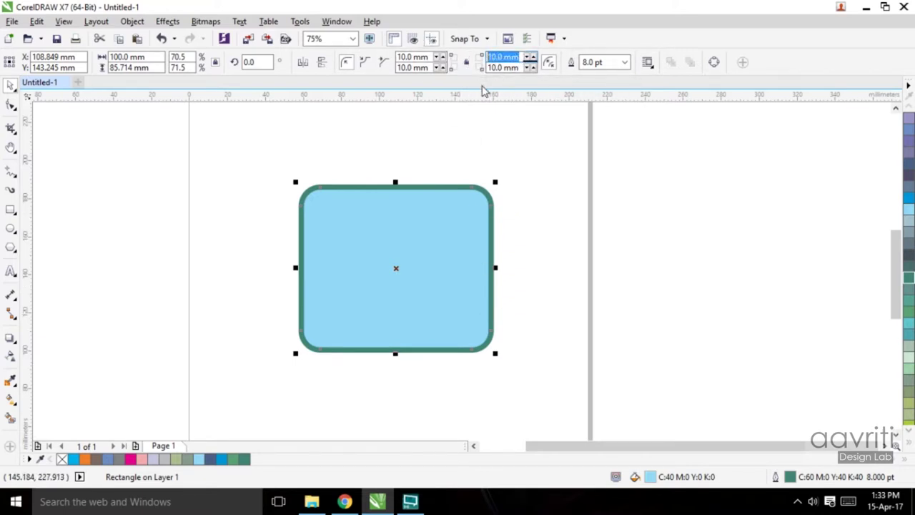
type("30")
key("Return")
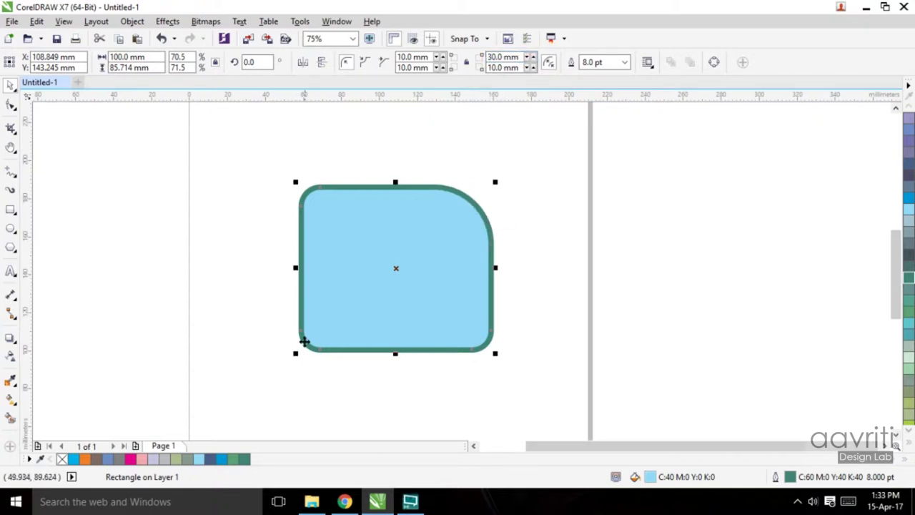
Set the rectangle's lower-left corner radius to 0 mm and its upper-left corner radius to 30 mm, leaving the shape deselected.
left_click(418, 67)
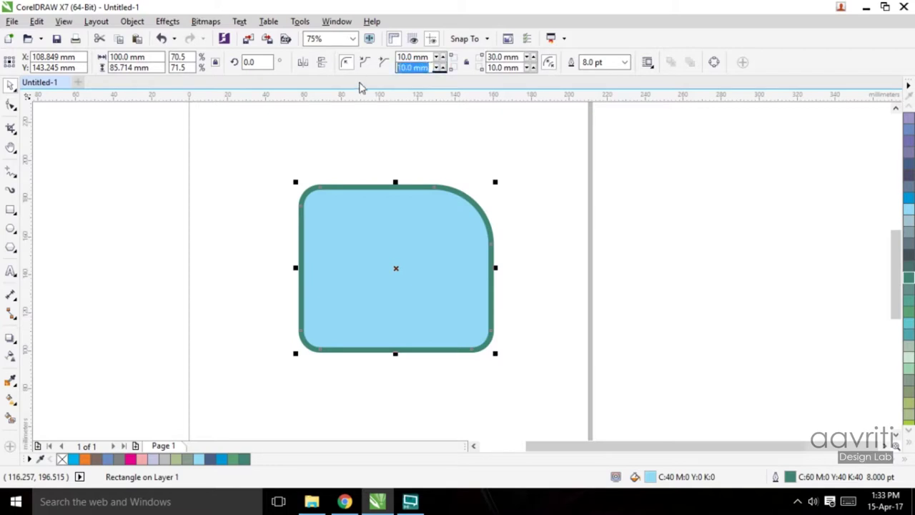
type("0")
key("Return")
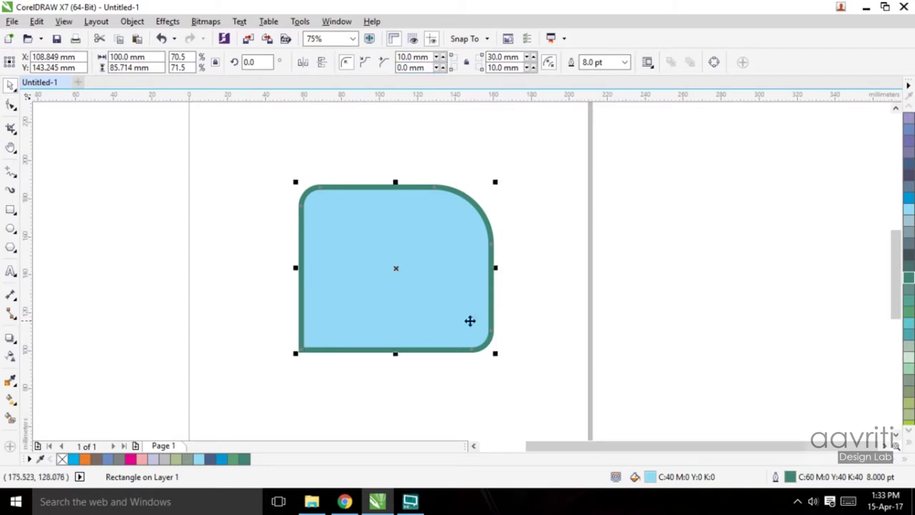
left_click(413, 56)
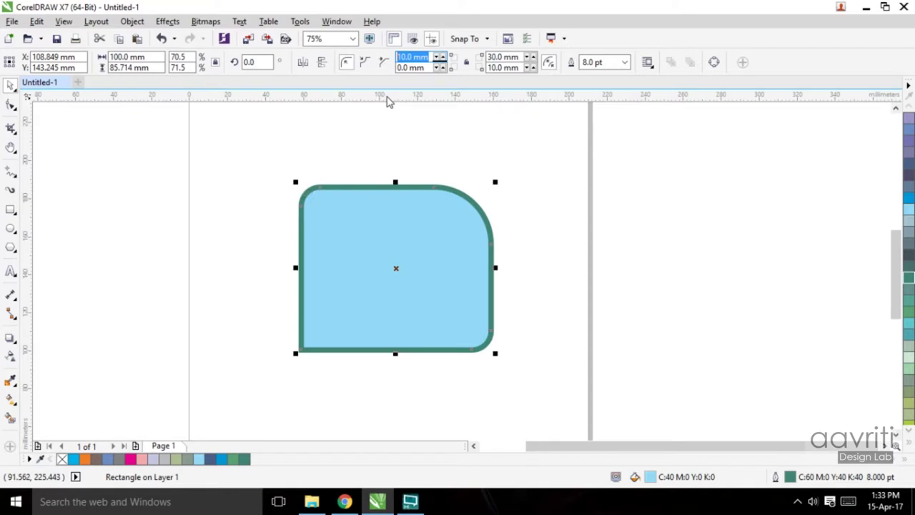
type("30")
key("Return")
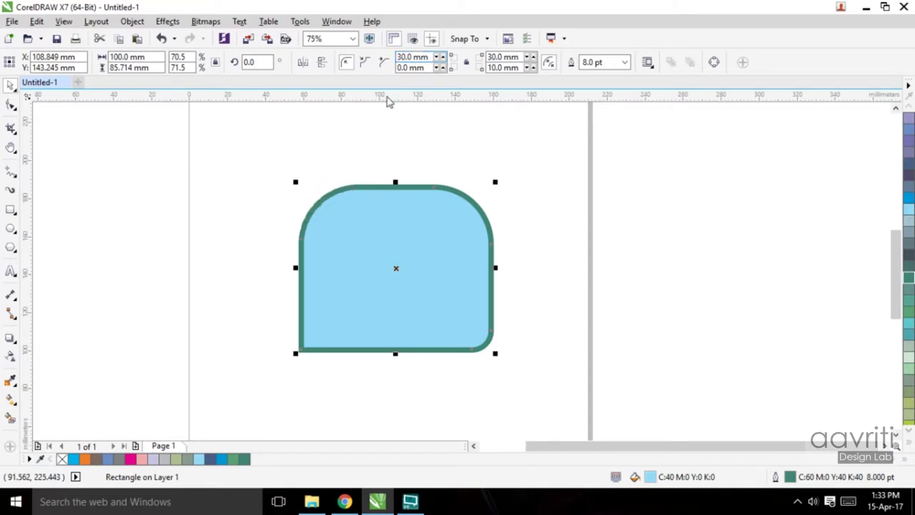
left_click(527, 321)
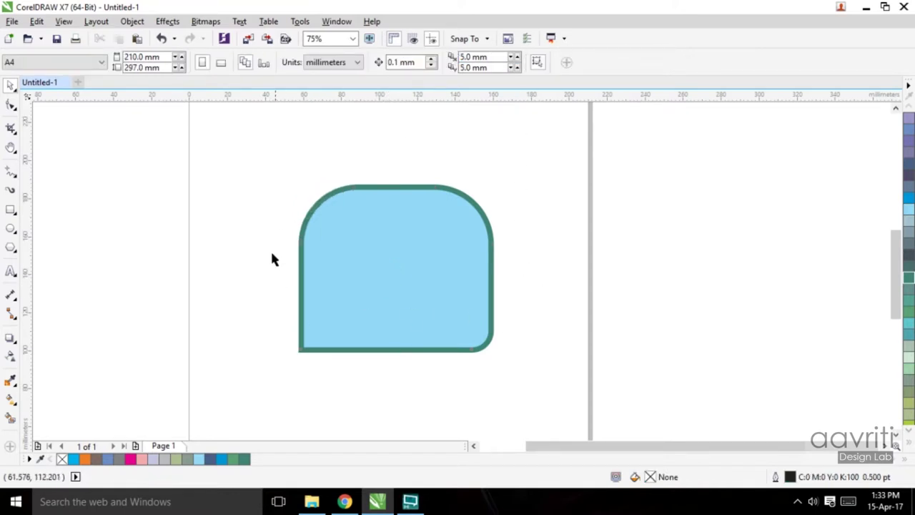
Apply the scalloped corner style to the rectangle, and switch it to chamfered corners.
left_click(448, 313)
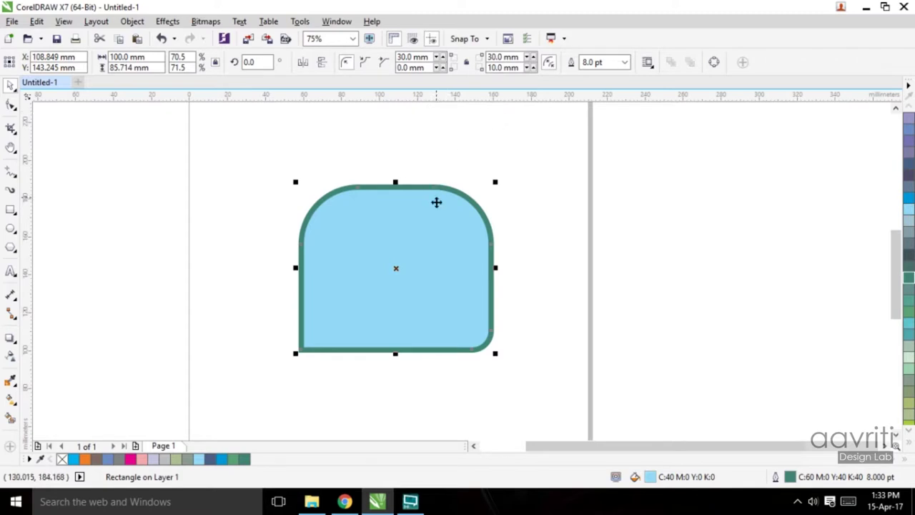
left_click(366, 65)
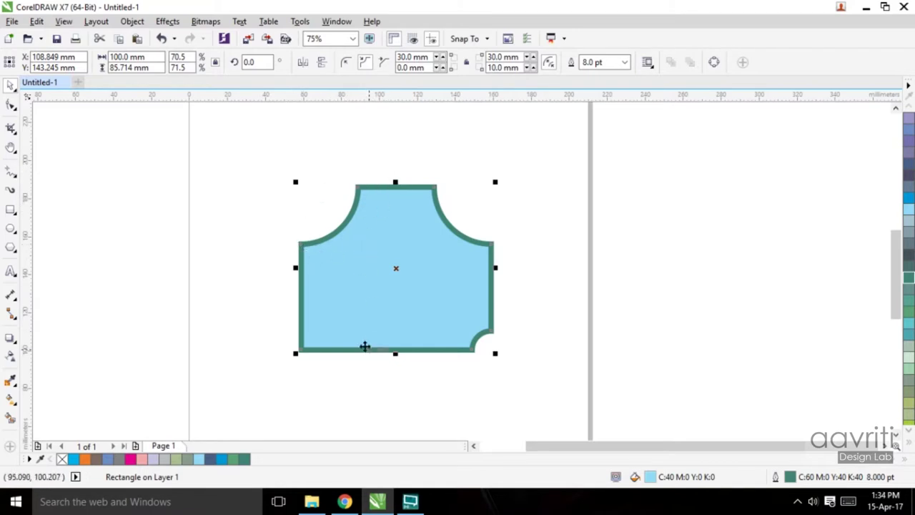
left_click(384, 63)
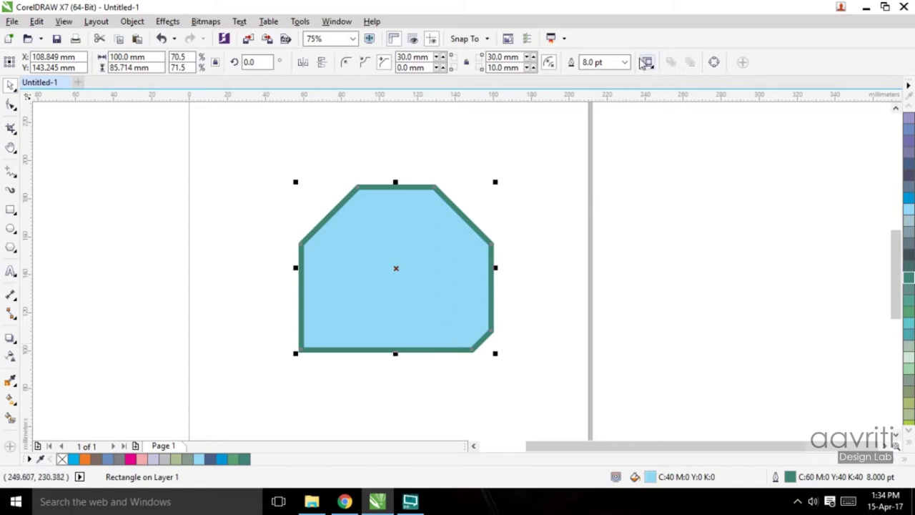
Set the rectangle's outline width to 2 pt and return it to 8 pt.
left_click(624, 62)
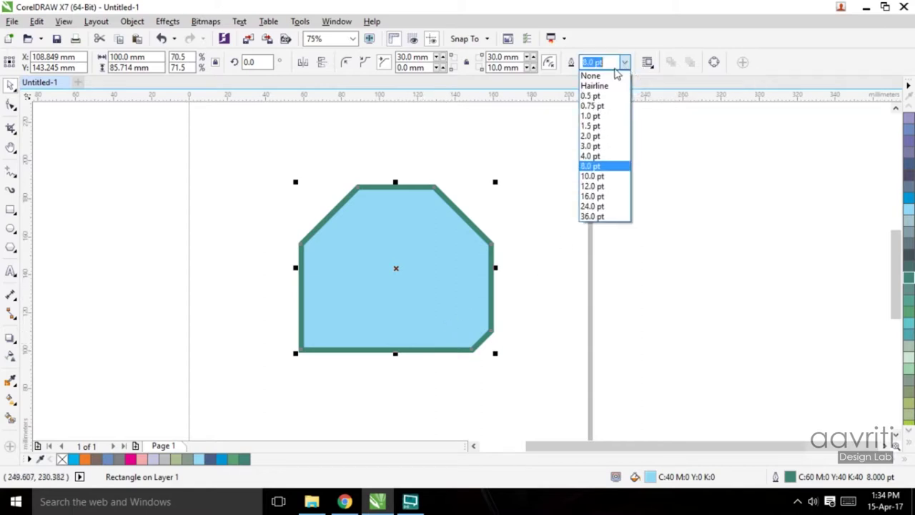
left_click(601, 167)
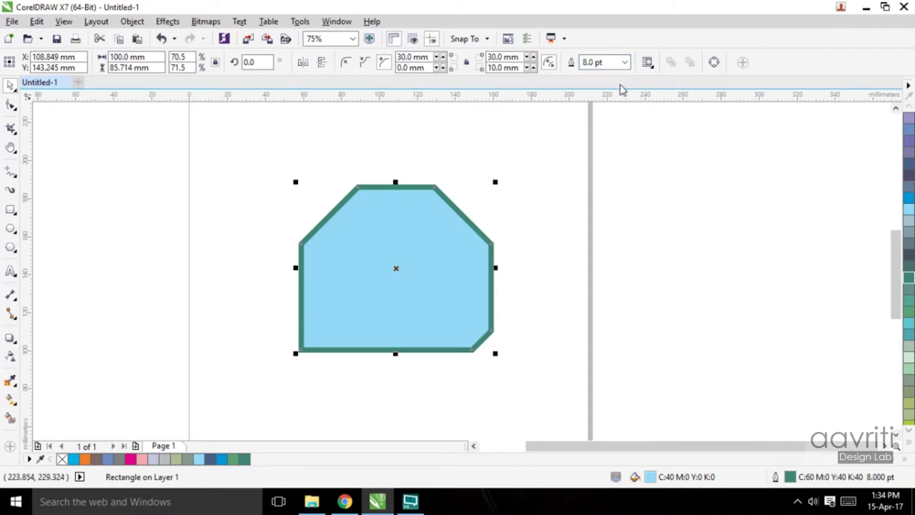
left_click(624, 62)
left_click(600, 167)
left_click(624, 62)
left_click(598, 140)
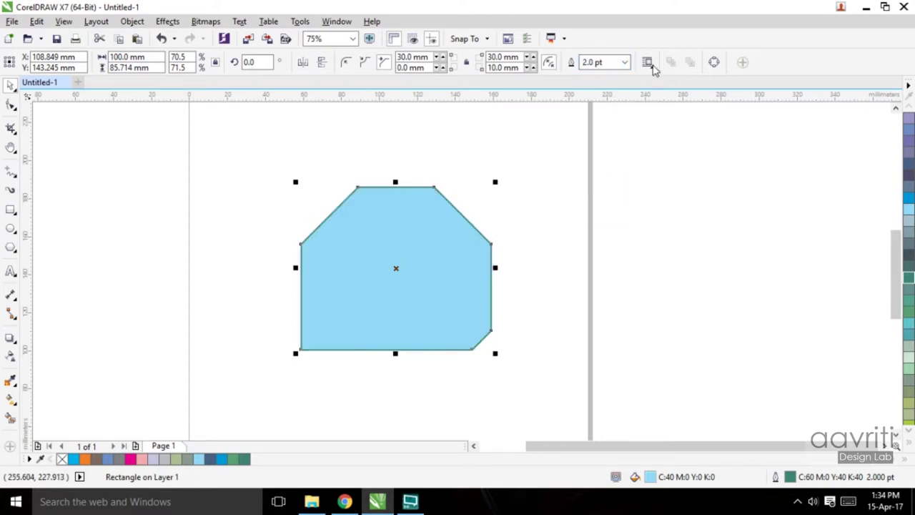
left_click(624, 62)
left_click(602, 166)
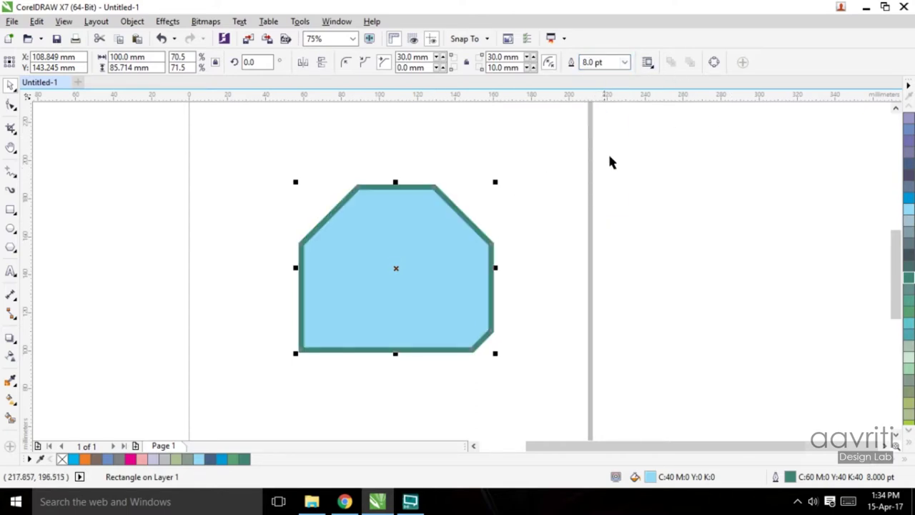
Examine the text wrapping styles offered for the chamfered rectangle.
left_click(649, 63)
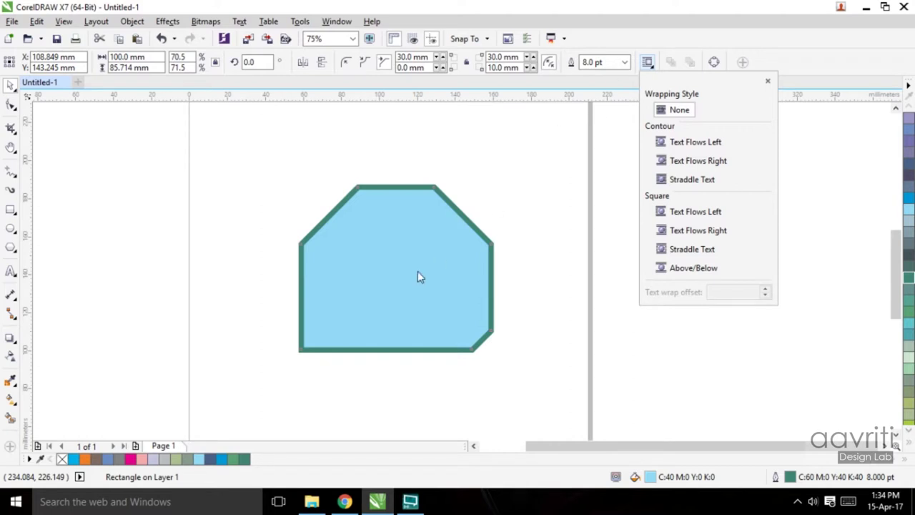
left_click(788, 62)
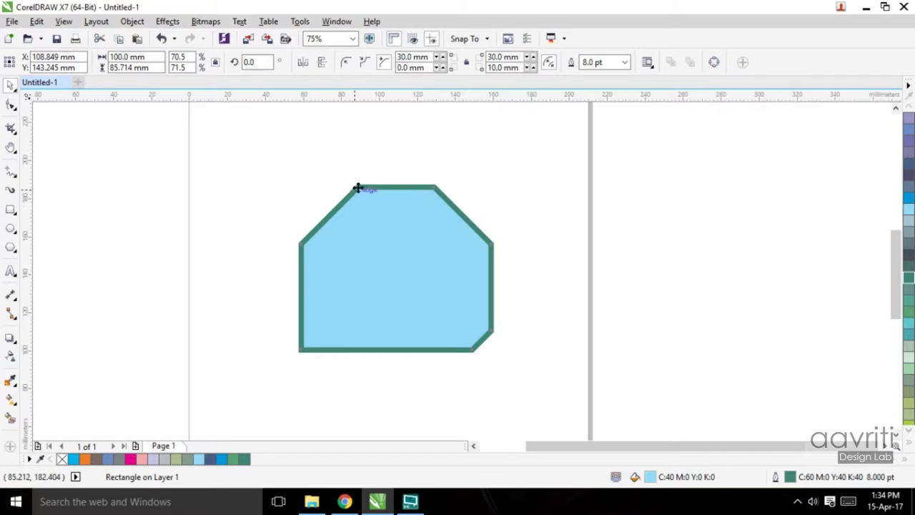
left_click(715, 63)
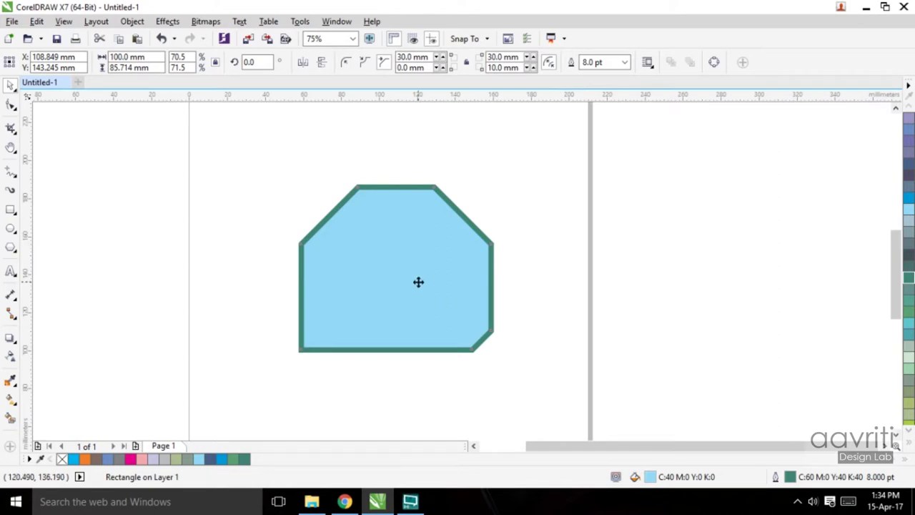
Replace the chamfered rectangle with a circle about 117 mm in diameter, centered on the page.
left_click(12, 85)
key("Delete")
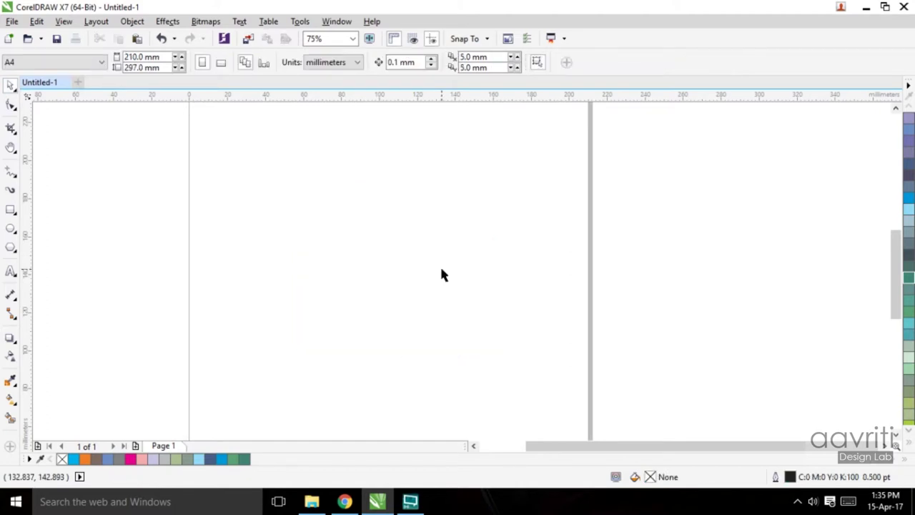
left_click(11, 229)
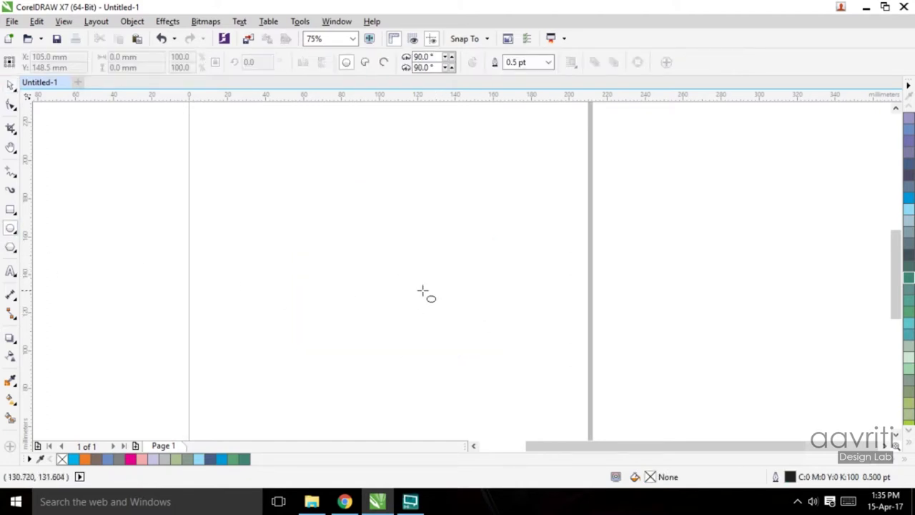
left_click_drag(386, 290, 475, 402)
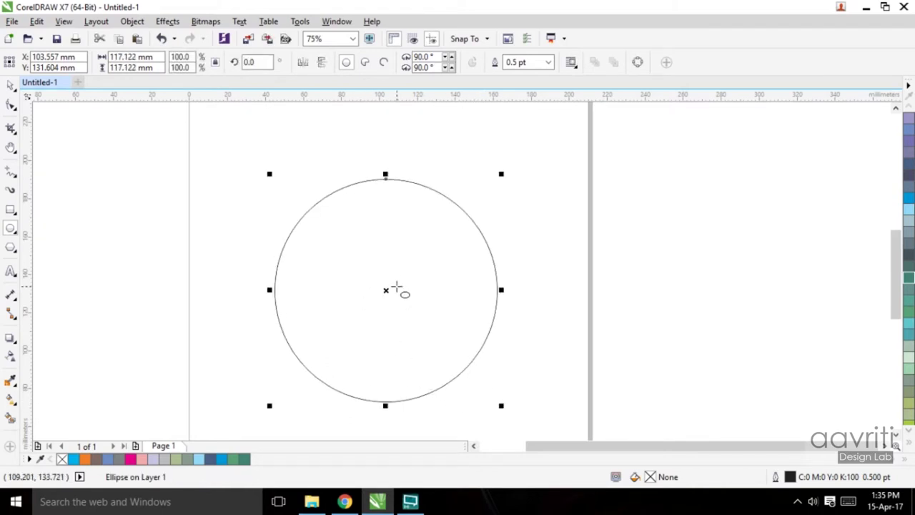
key("p")
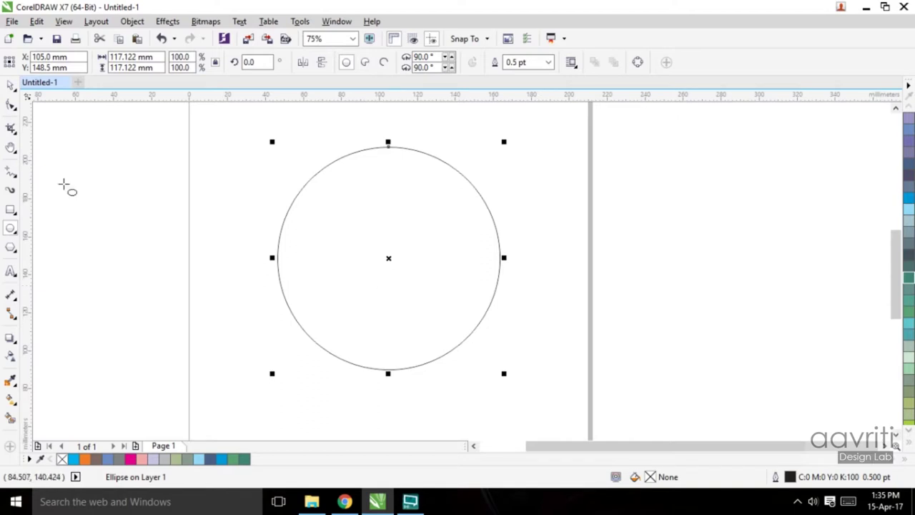
left_click(10, 85)
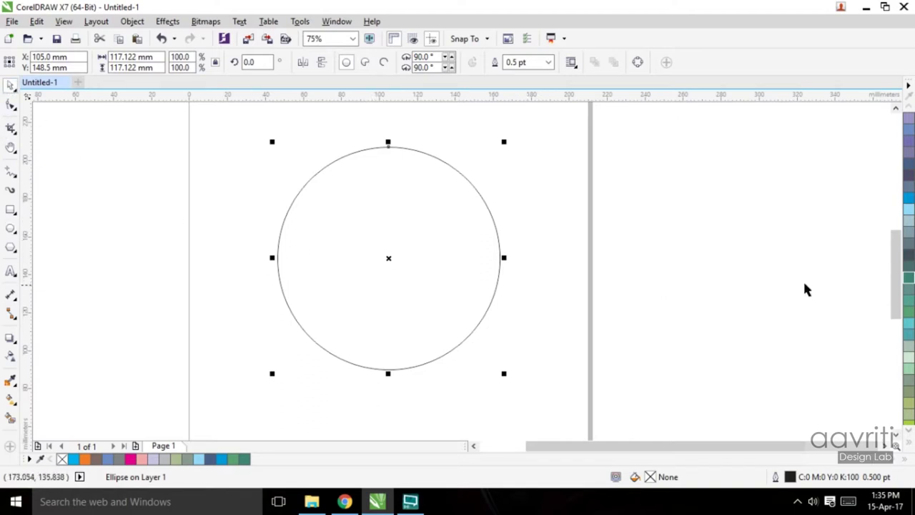
Fill the circle with green C60 M0 Y60 K20 and give it an 8 pt outline in C40 M40 Y0 K60.
left_click(908, 315)
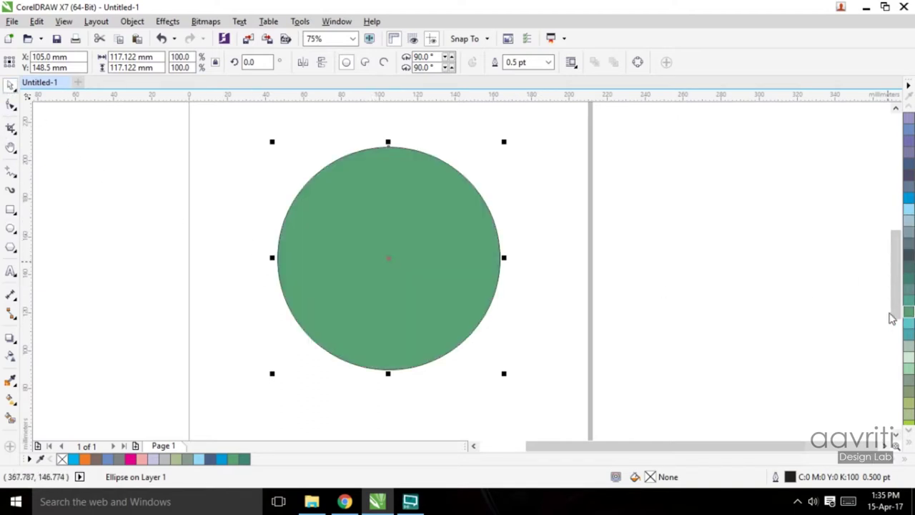
right_click(910, 177)
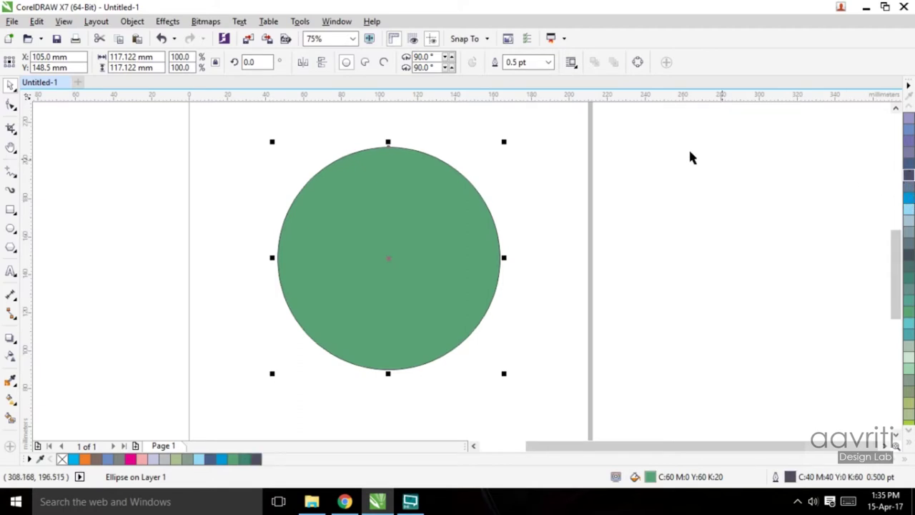
left_click(548, 62)
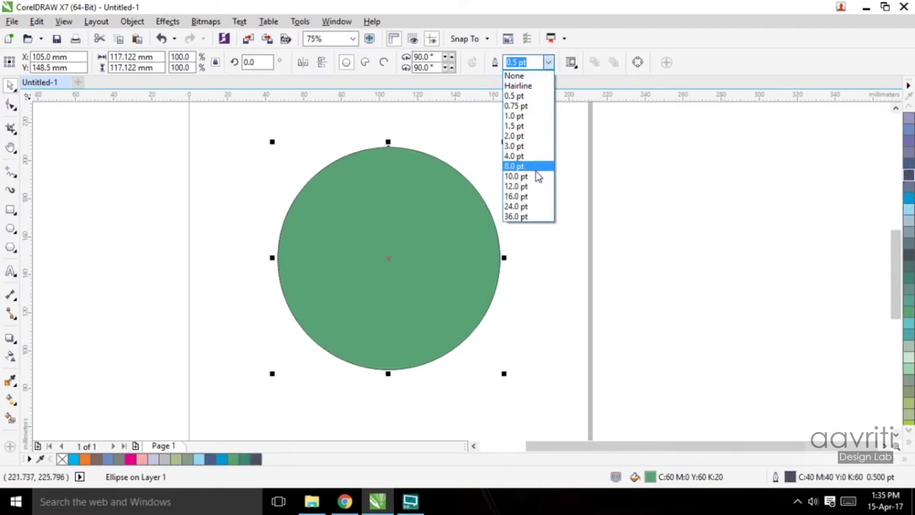
left_click(535, 167)
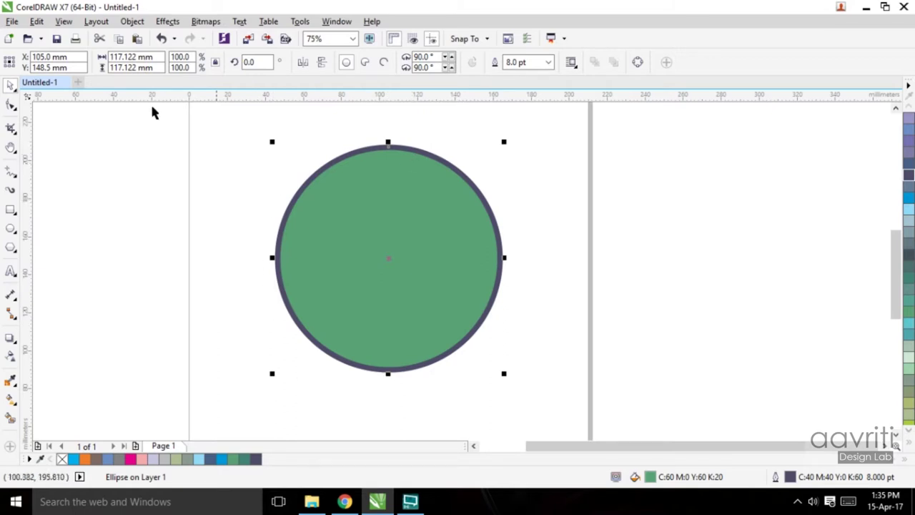
Examine the circle's width, height and rotation angle settings.
left_click(155, 56)
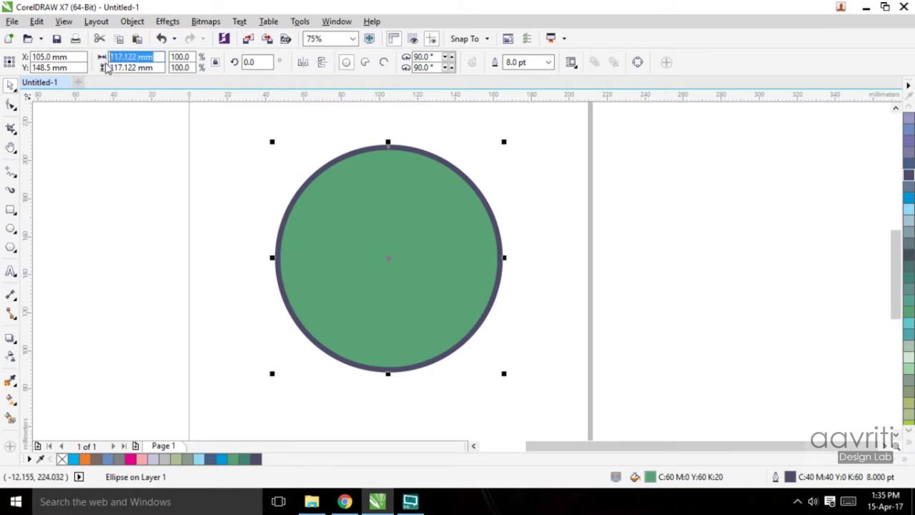
key("Tab")
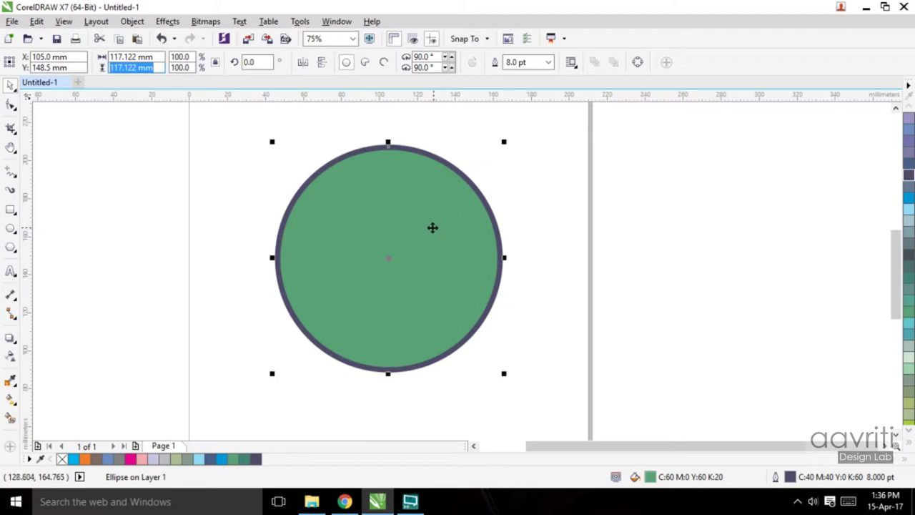
left_click(131, 56)
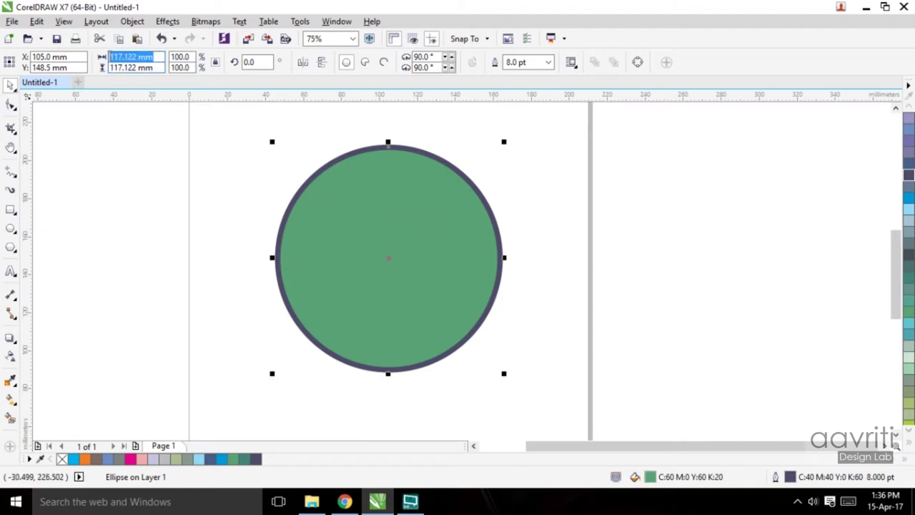
left_click(135, 67)
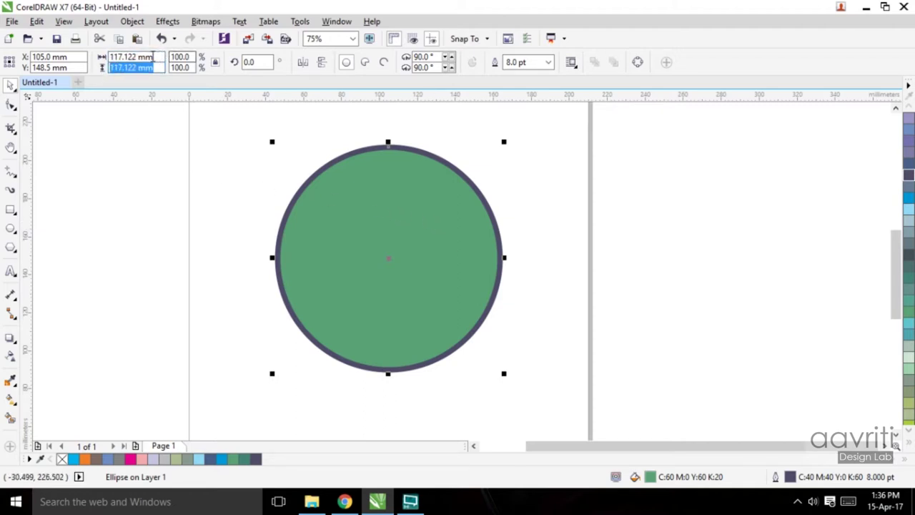
left_click(136, 56)
left_click(136, 67)
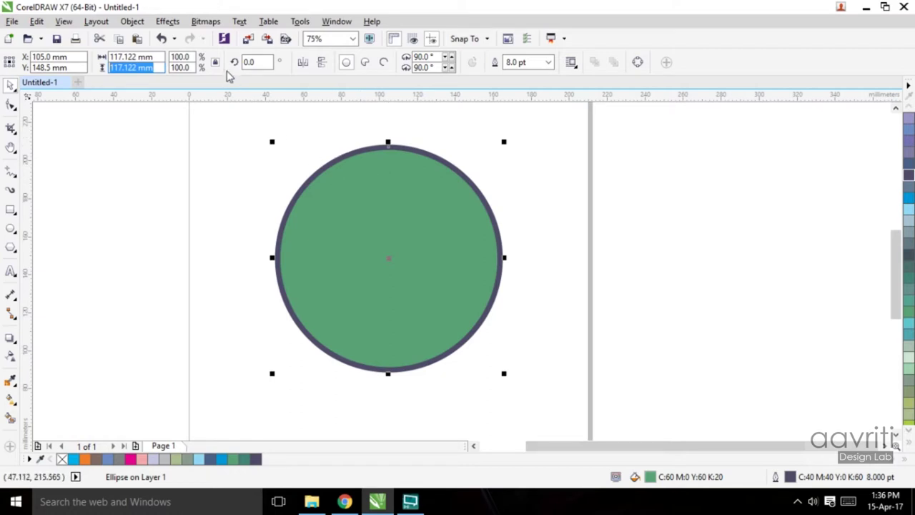
left_click_drag(254, 62, 219, 63)
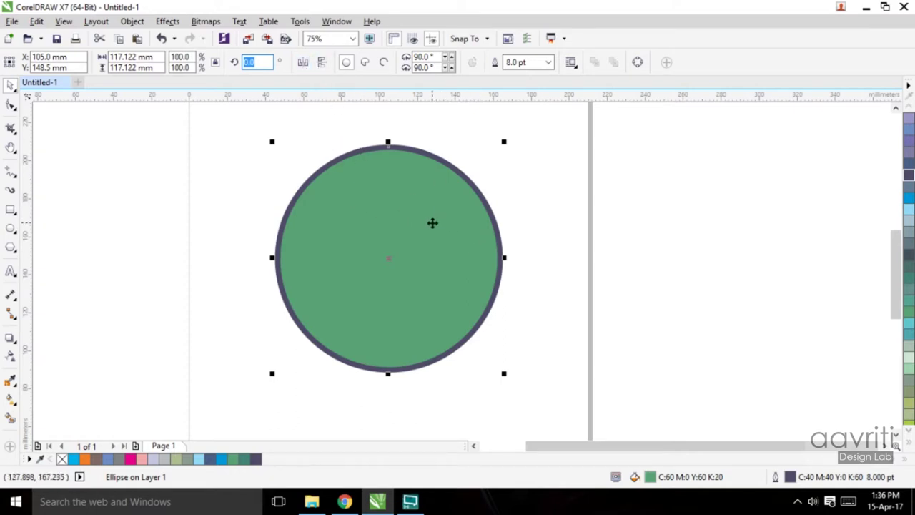
Convert the circle to a pie and an arc, reverse its direction, view it as a pie again, and restore the full ellipse.
left_click(365, 63)
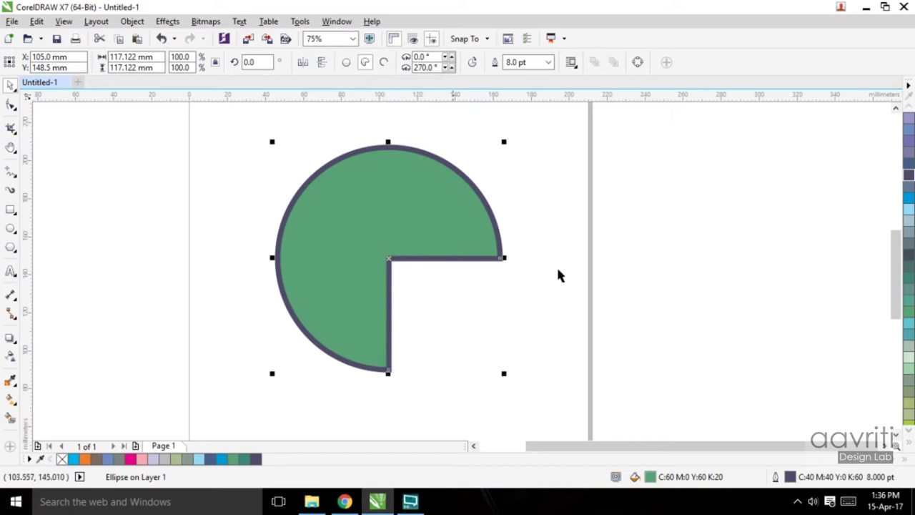
left_click(384, 63)
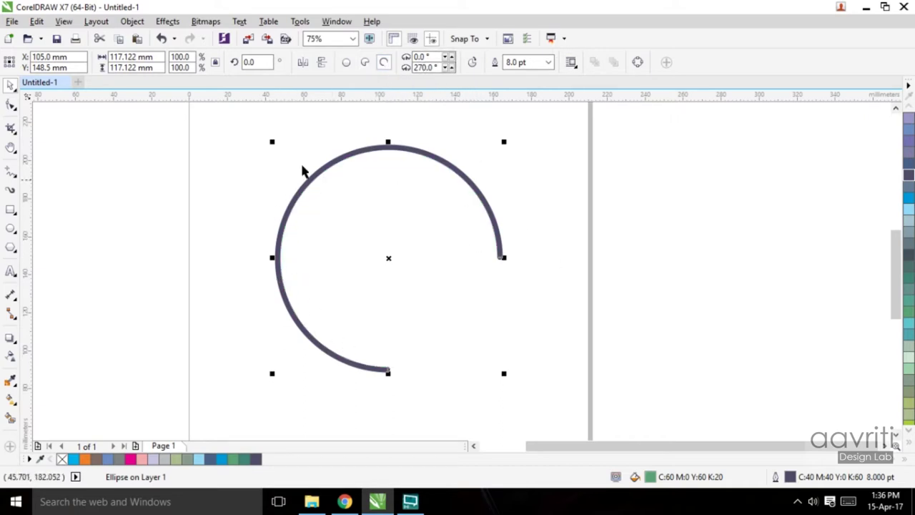
left_click(472, 63)
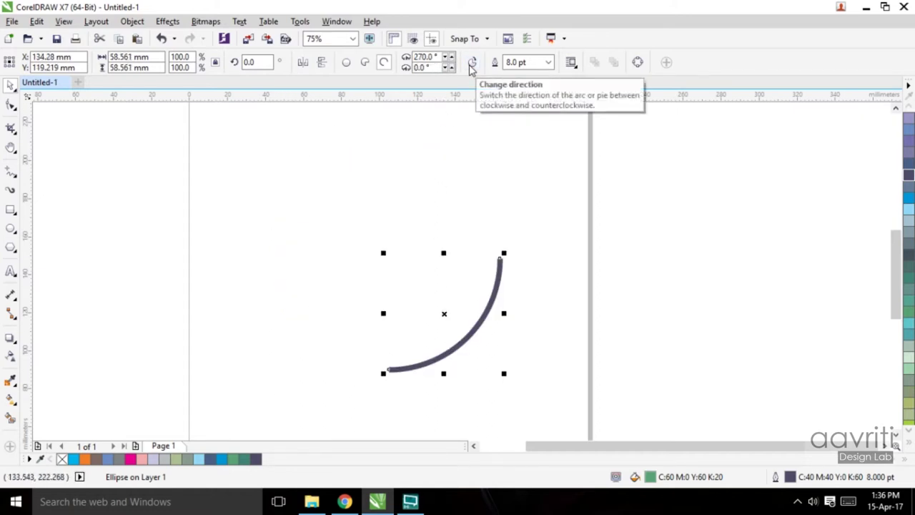
left_click(364, 63)
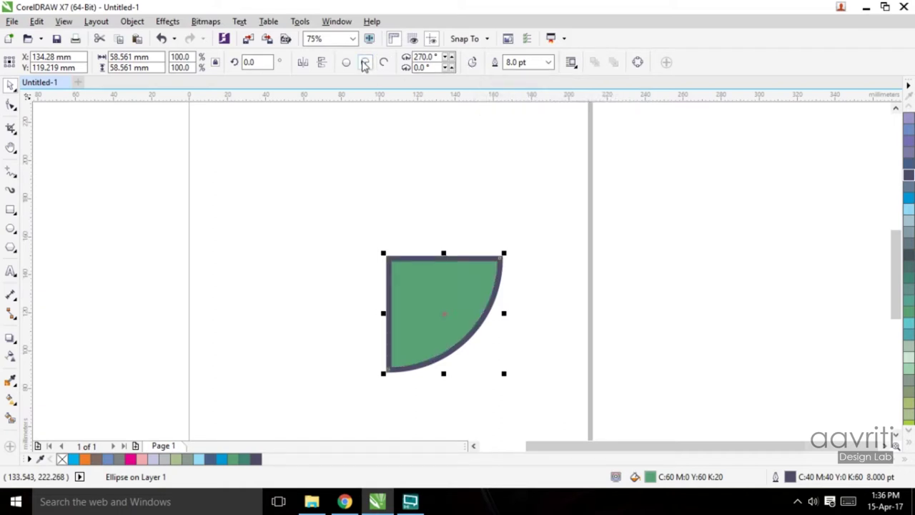
left_click(344, 63)
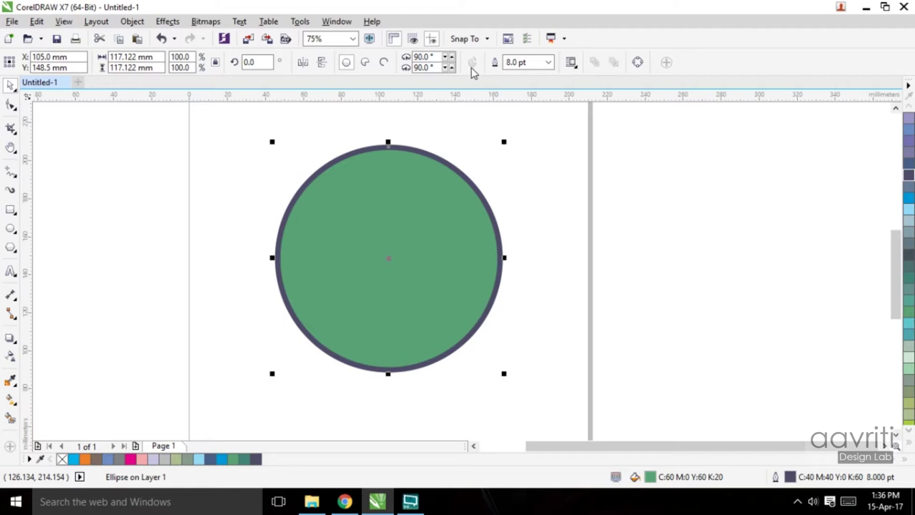
Turn the circle into a pie with an ending angle of 120° and reverse its direction.
left_click(365, 64)
double_click(426, 67)
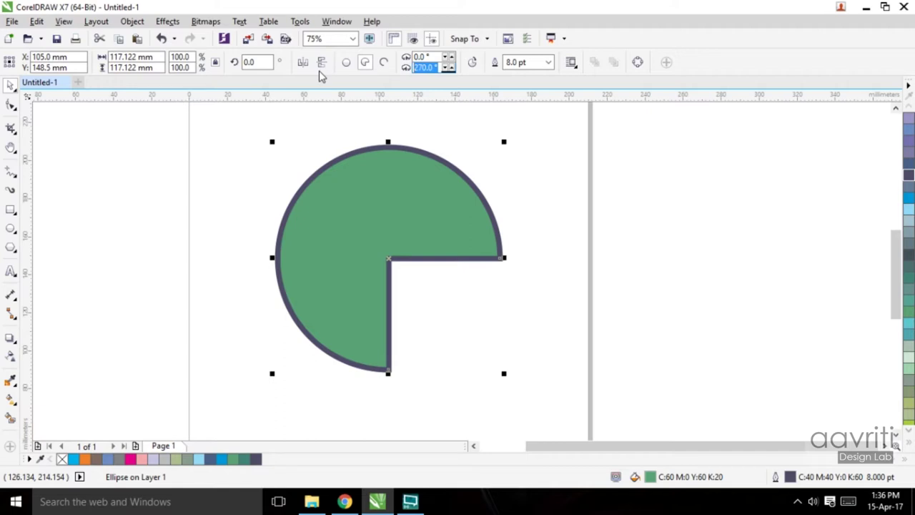
type("120")
key("Return")
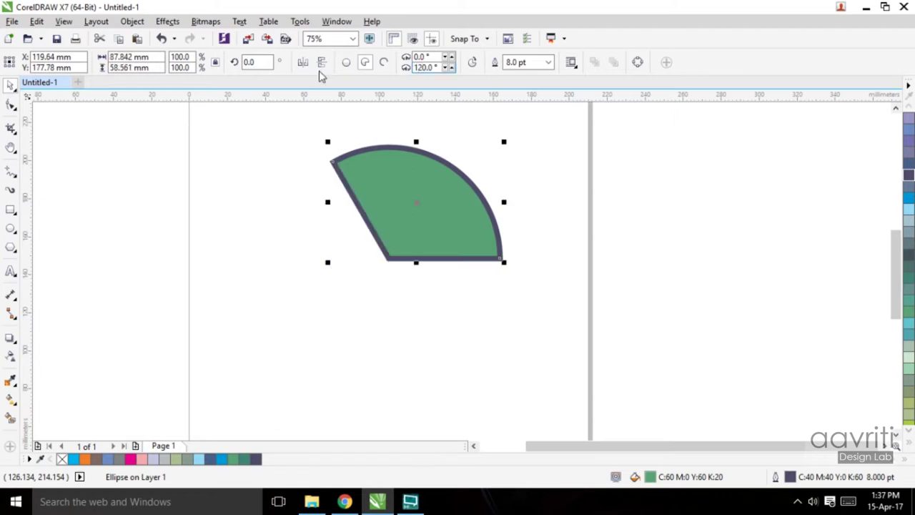
left_click(471, 62)
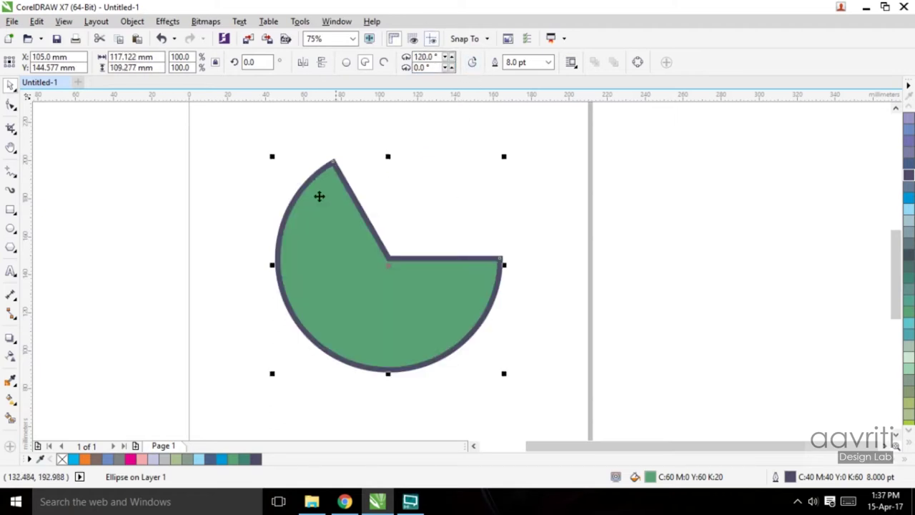
Set the pie's ending angle to 50° and switch its direction back and forth, keeping the larger slice.
double_click(436, 67)
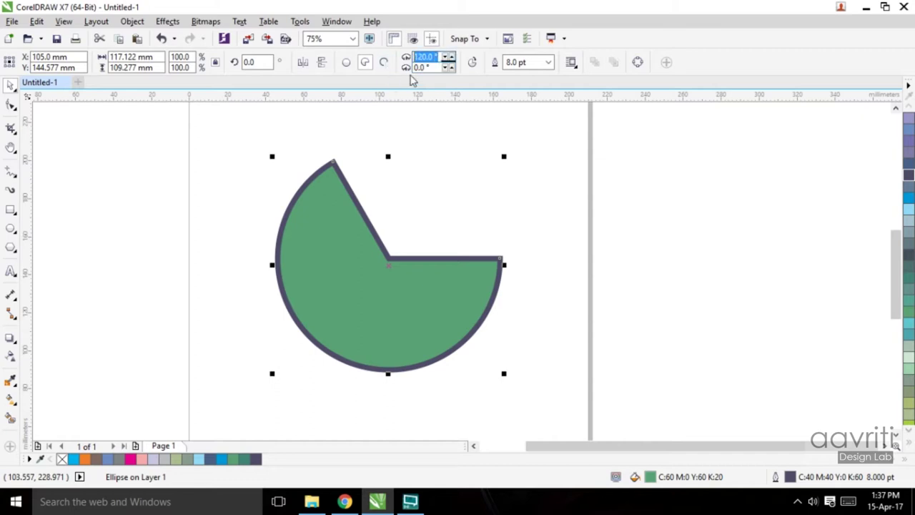
type("50")
key("Return")
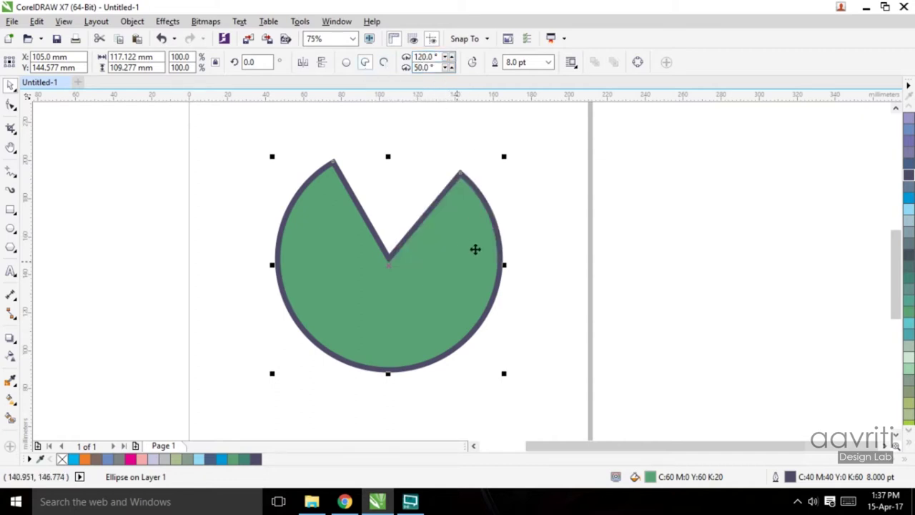
left_click(471, 62)
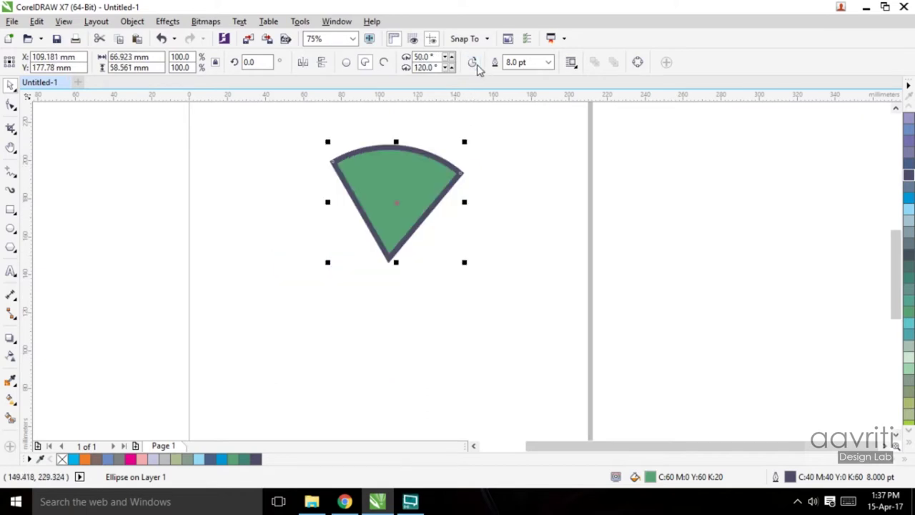
left_click(471, 62)
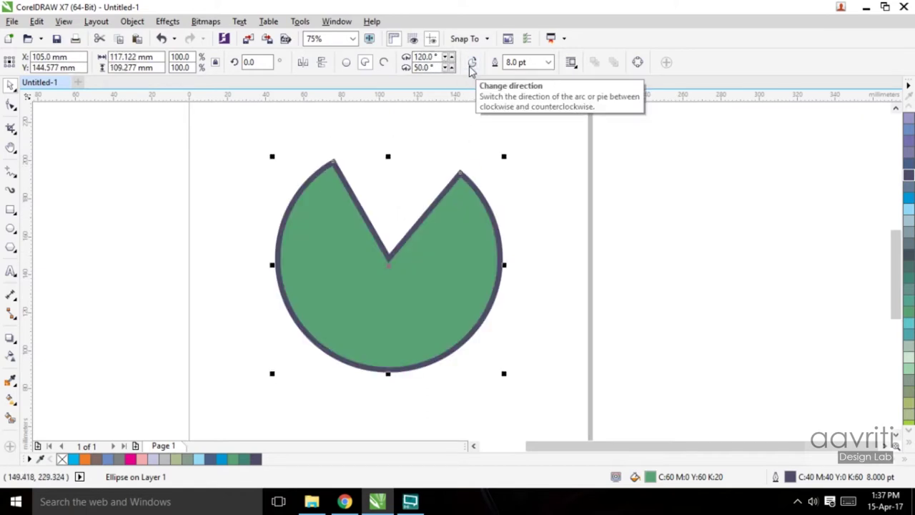
left_click(471, 65)
left_click(472, 63)
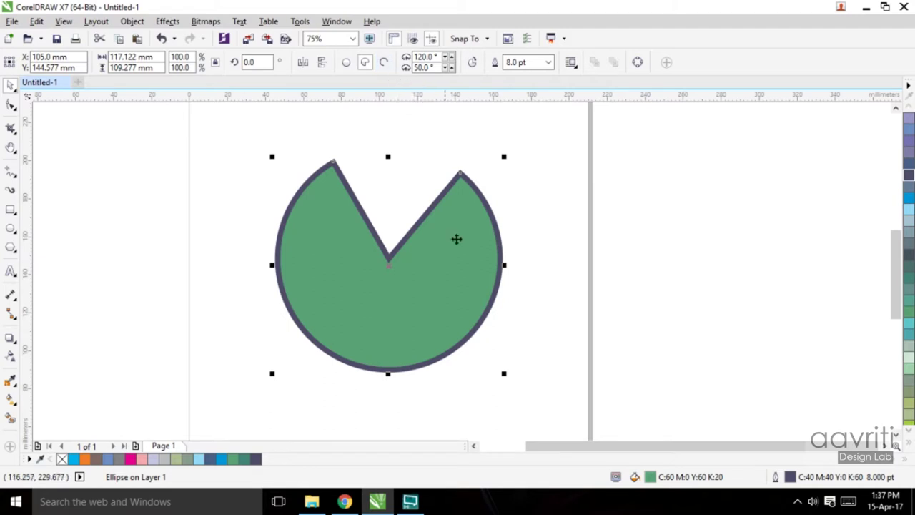
Convert the pie to an arc, reverse its direction, and restore it to a full circle.
left_click(384, 63)
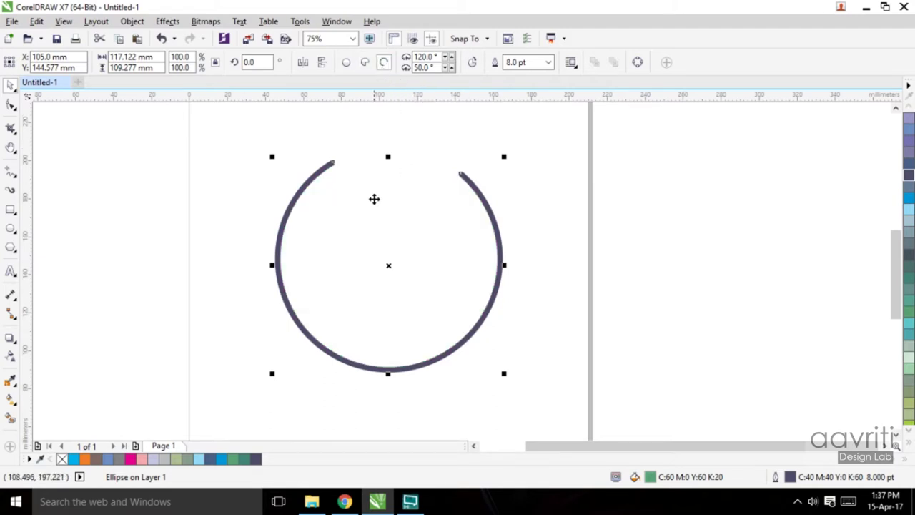
left_click(472, 62)
left_click(346, 62)
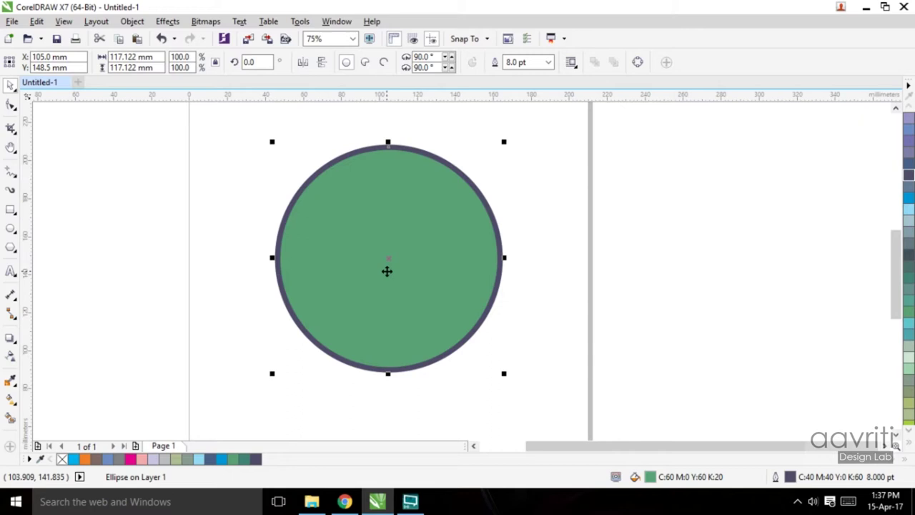
Replace the circle with a five-sided polygon about 123 mm wide and 117 mm high, drawn outward from near the page center.
key("Delete")
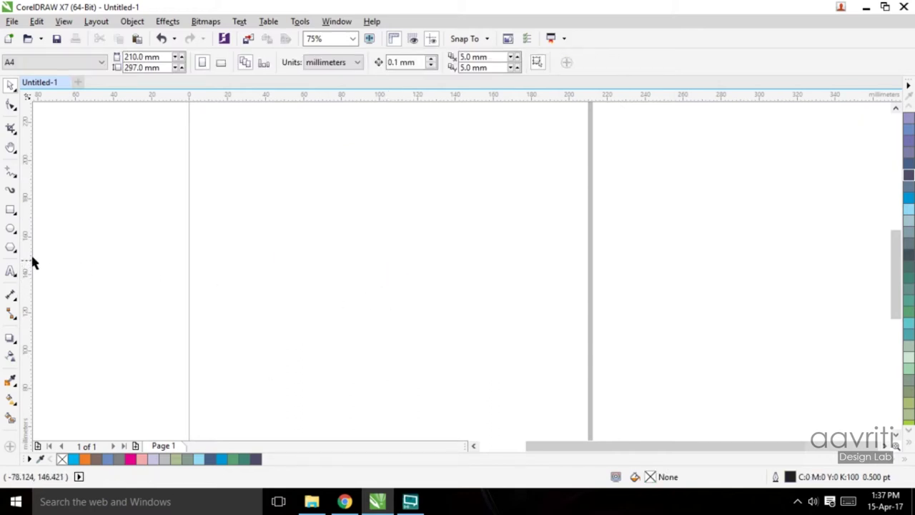
left_click(10, 247)
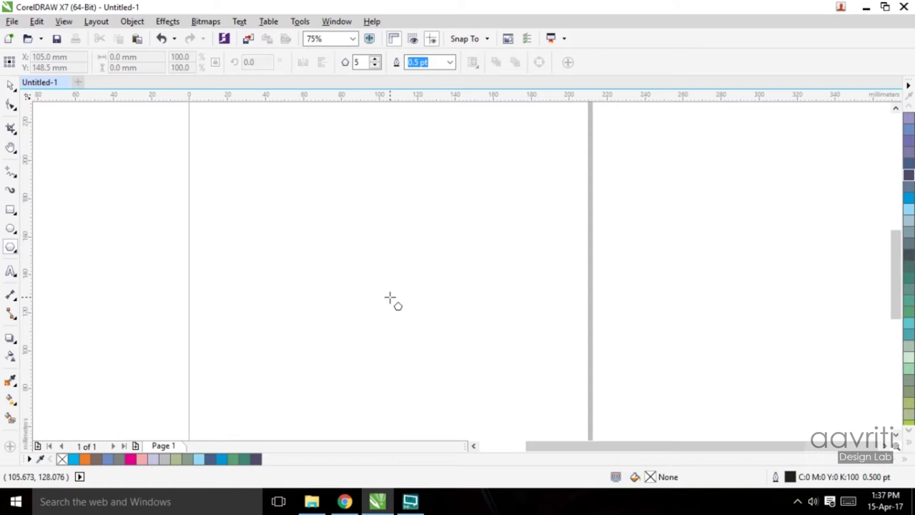
left_click_drag(390, 298, 390, 298)
left_click_drag(390, 298, 481, 420)
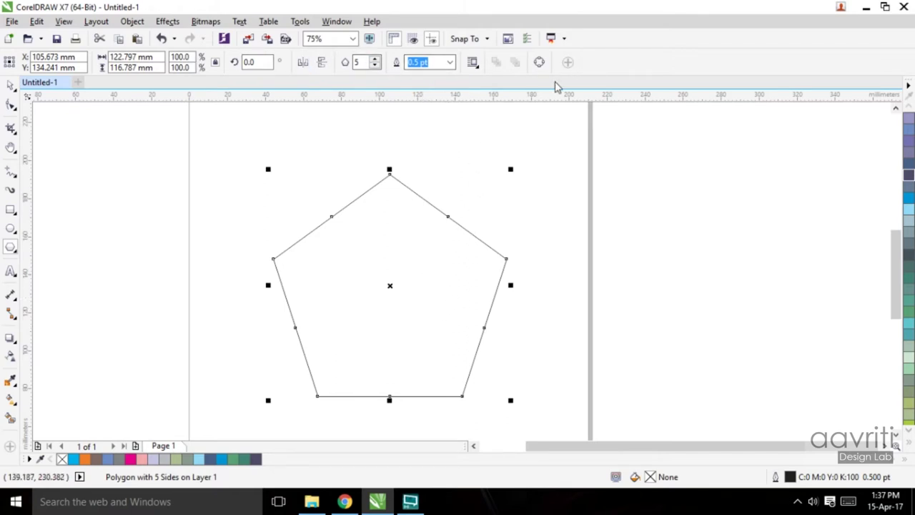
Increase the pentagon's number of sides step by step to 11.
left_click(11, 246)
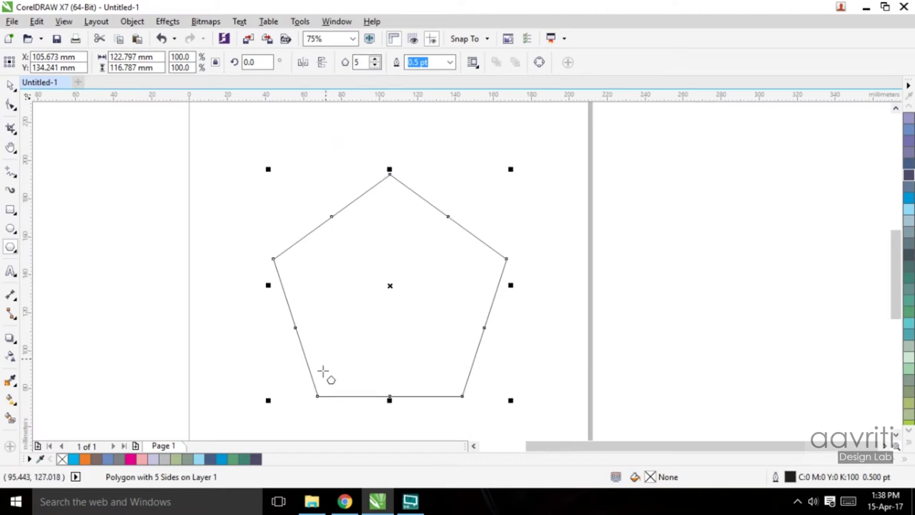
left_click(376, 59)
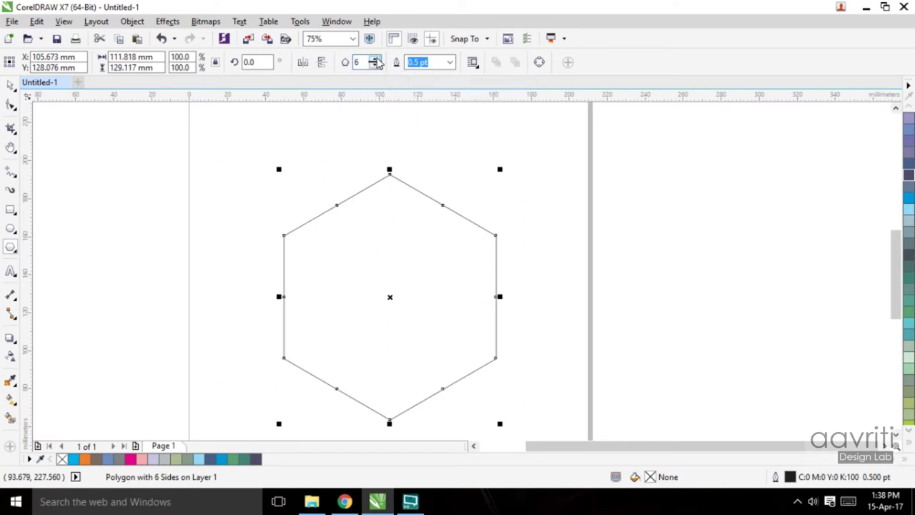
left_click(376, 60)
left_click(376, 60)
left_click(376, 60)
left_click(376, 59)
left_click(377, 60)
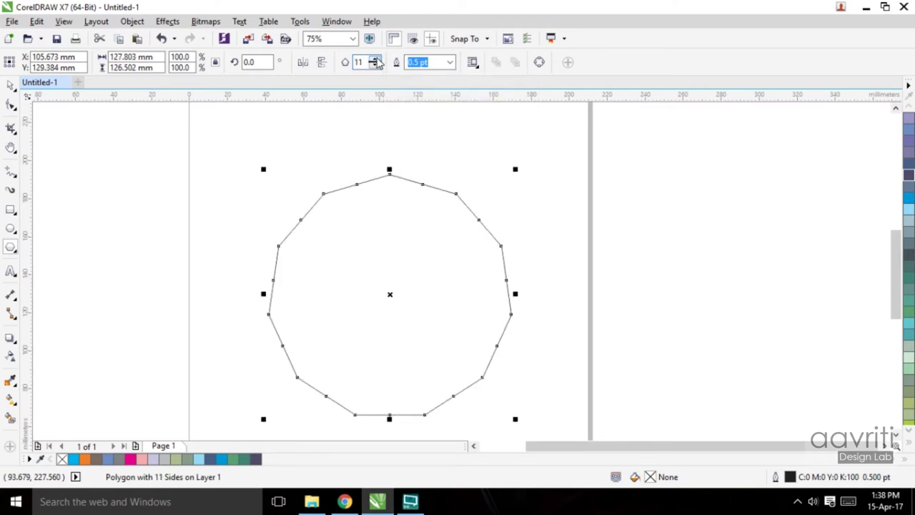
Reduce the polygon's number of sides step by step to 3.
left_click(375, 66)
left_click(376, 65)
left_click(375, 66)
left_click(376, 65)
left_click(376, 66)
left_click(375, 66)
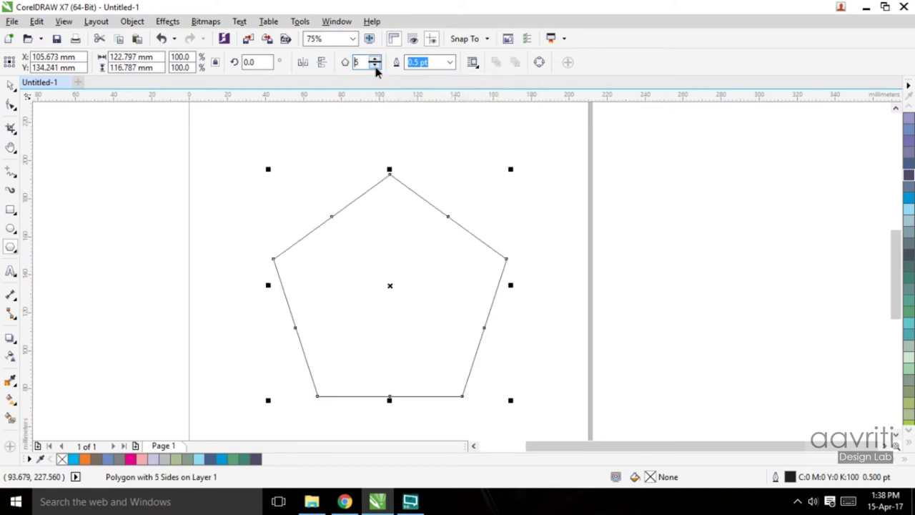
left_click(375, 66)
left_click(375, 66)
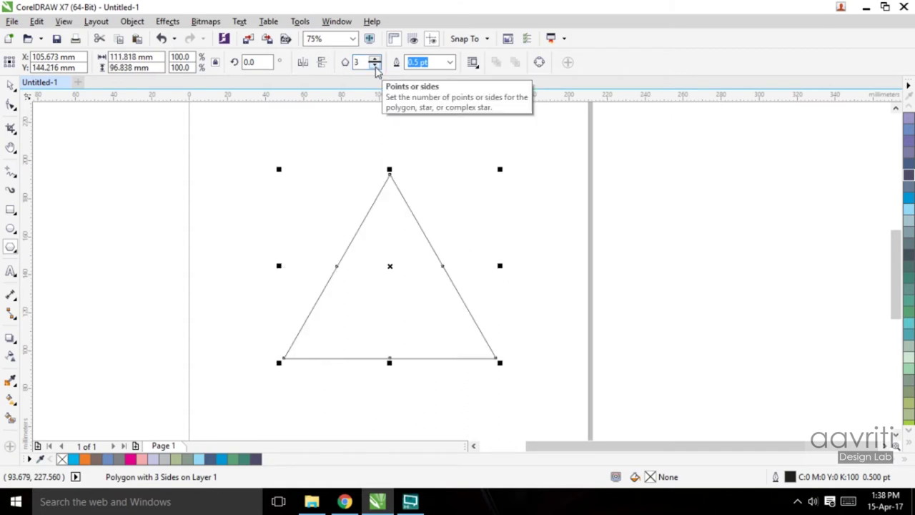
Raise the triangle's number of sides to 7, lower it to 4, and settle on 6 sides.
left_click(375, 60)
left_click(375, 60)
left_click(376, 60)
left_click(375, 60)
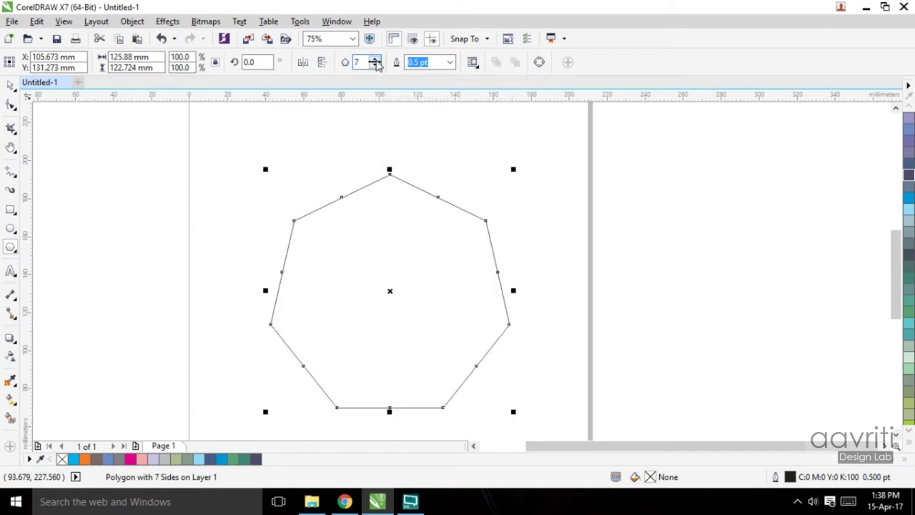
left_click(375, 65)
left_click(375, 66)
left_click(375, 66)
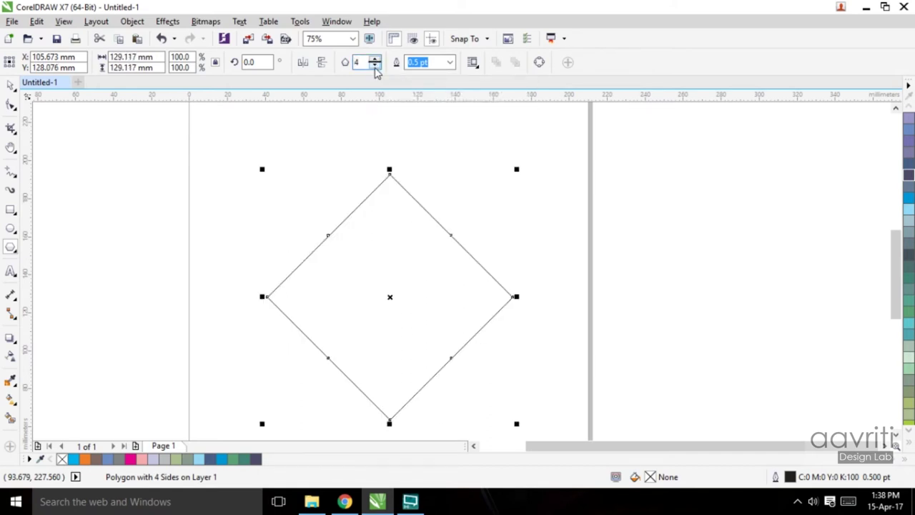
left_click(376, 60)
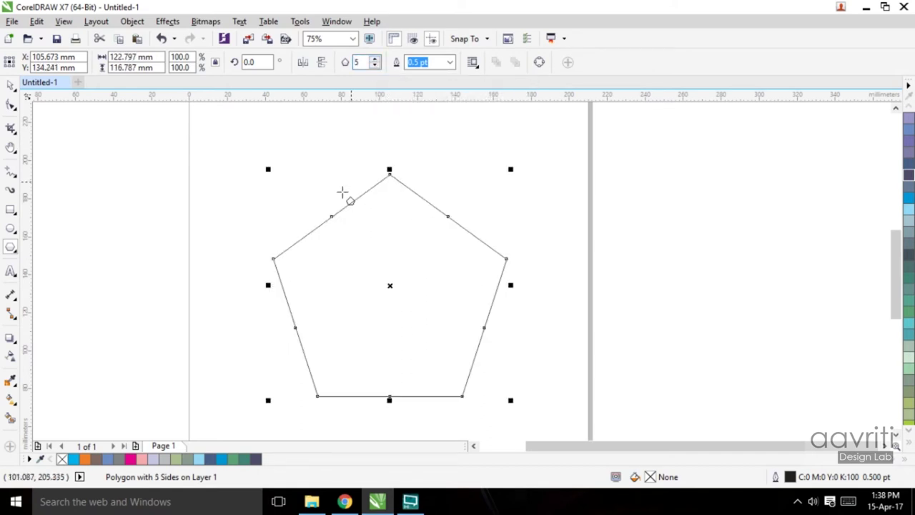
left_click(375, 60)
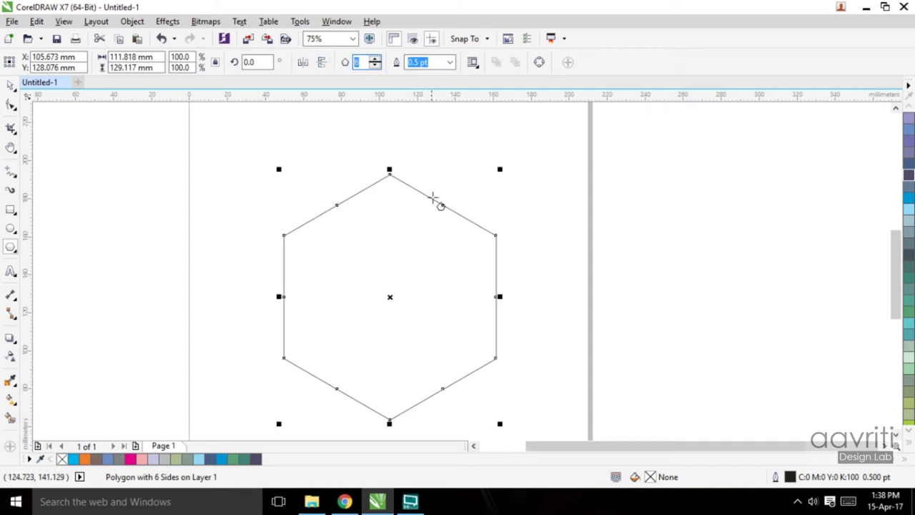
Give the hexagon a 10 pt outline and a grey-blue C20 M0 Y0 K40 fill.
left_click(450, 62)
left_click(421, 176)
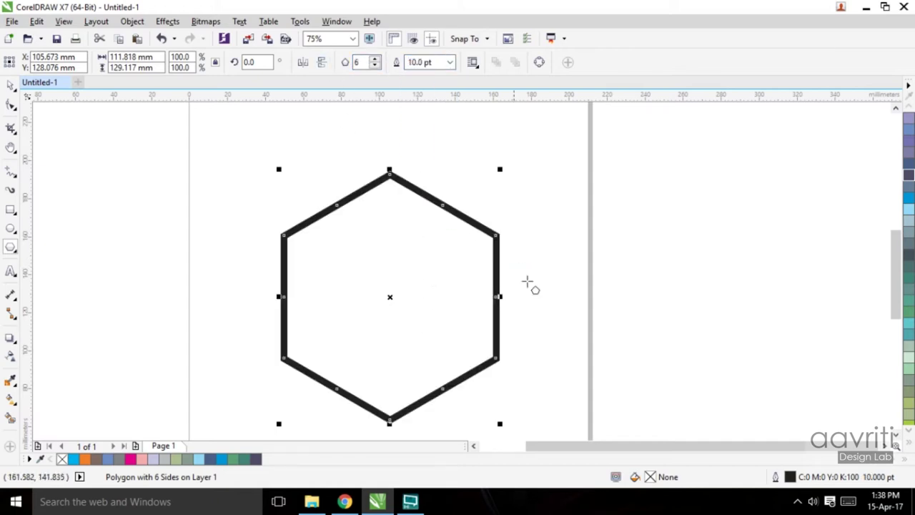
left_click_drag(875, 243, 484, 266)
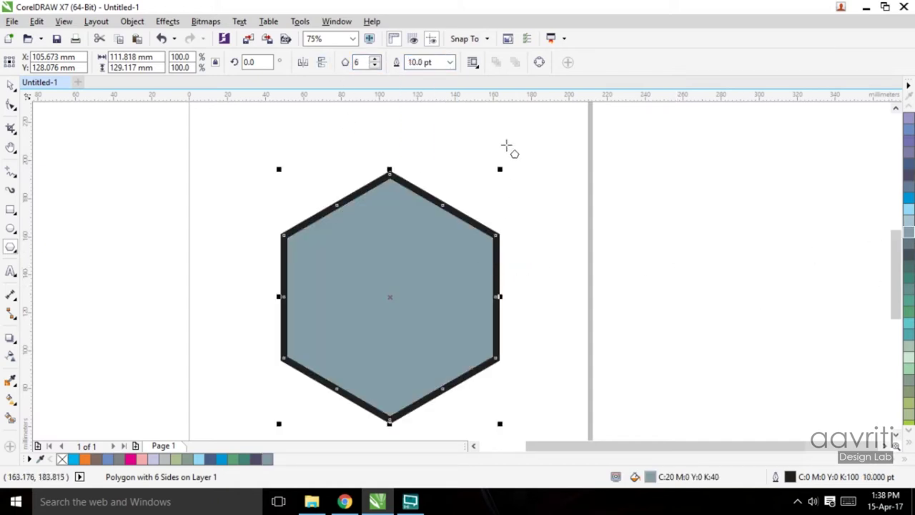
Review the hexagon's text wrapping styles without applying one, and delete the hexagon.
left_click(473, 63)
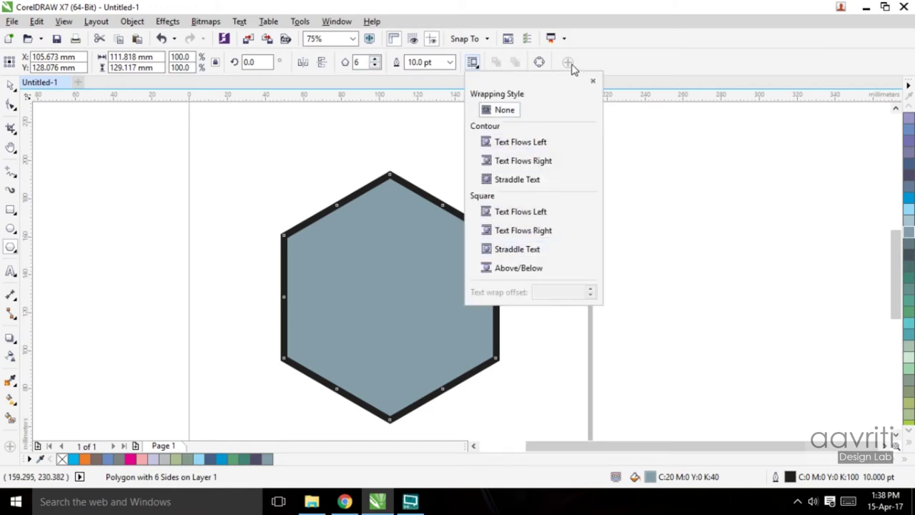
left_click(644, 77)
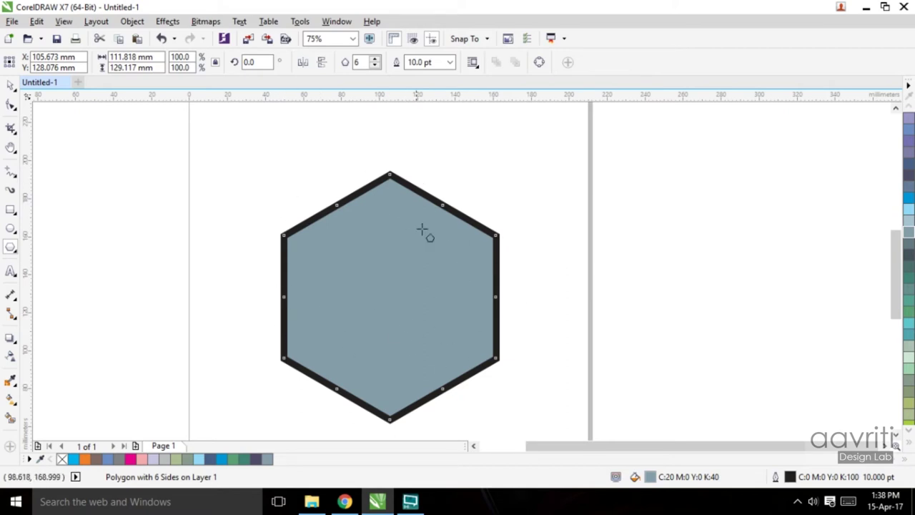
left_click(12, 85)
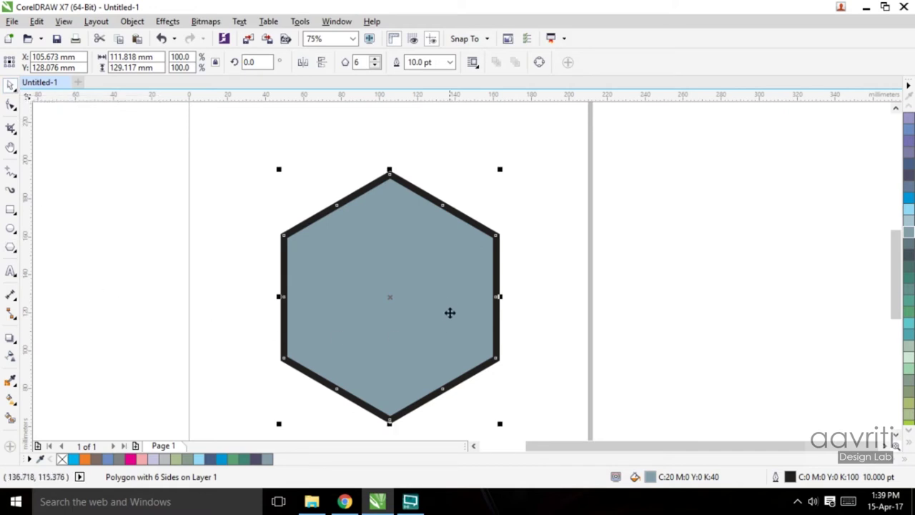
key("Delete")
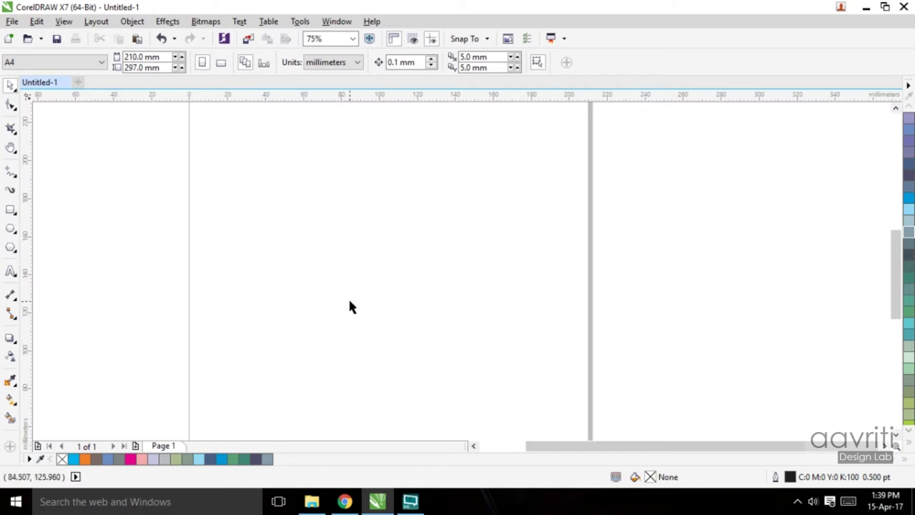
Examine the variants offered with the Rectangle, Ellipse and Polygon tools.
left_click(13, 212)
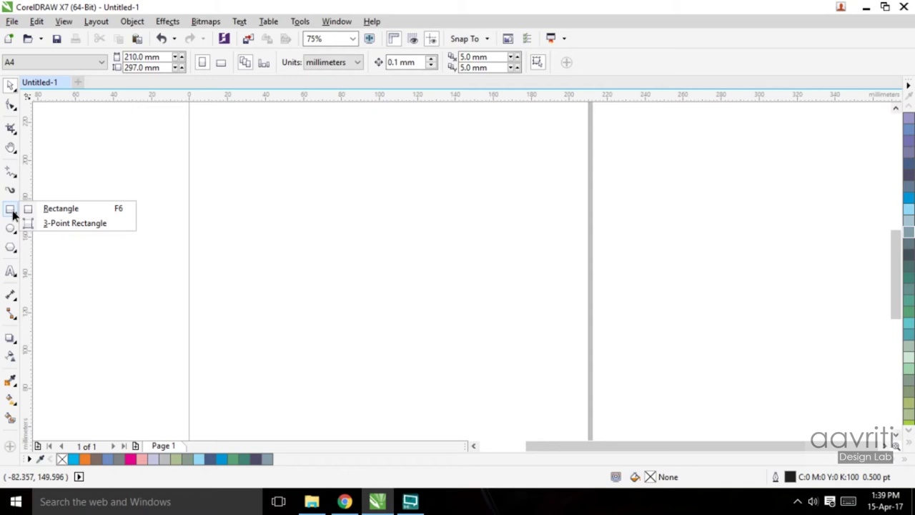
left_click(72, 208)
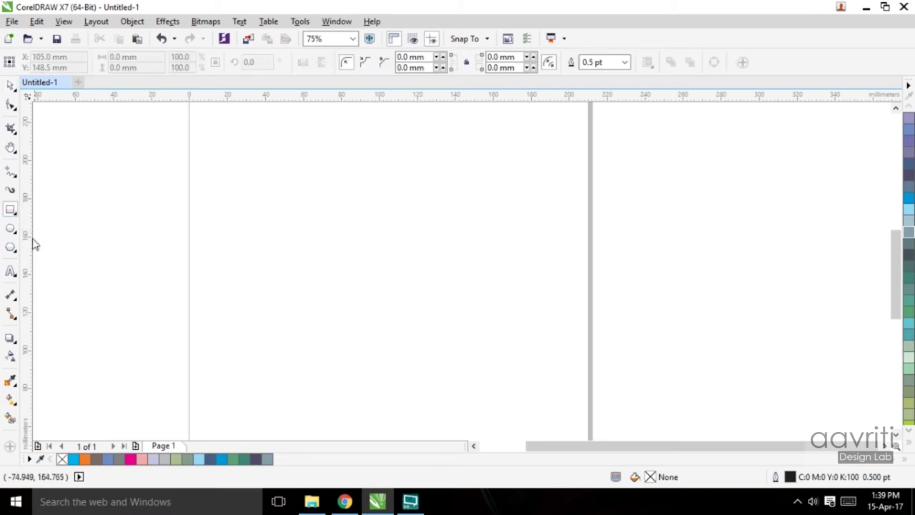
left_click(19, 230)
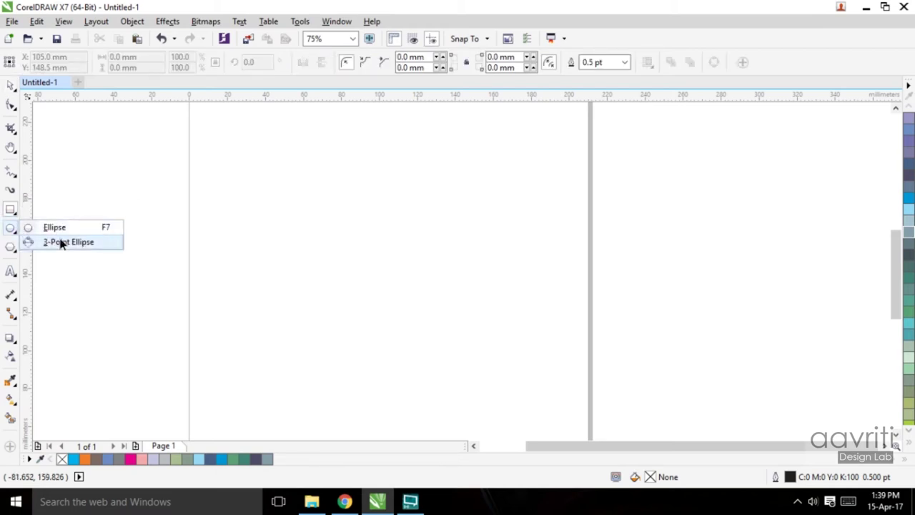
left_click(13, 230)
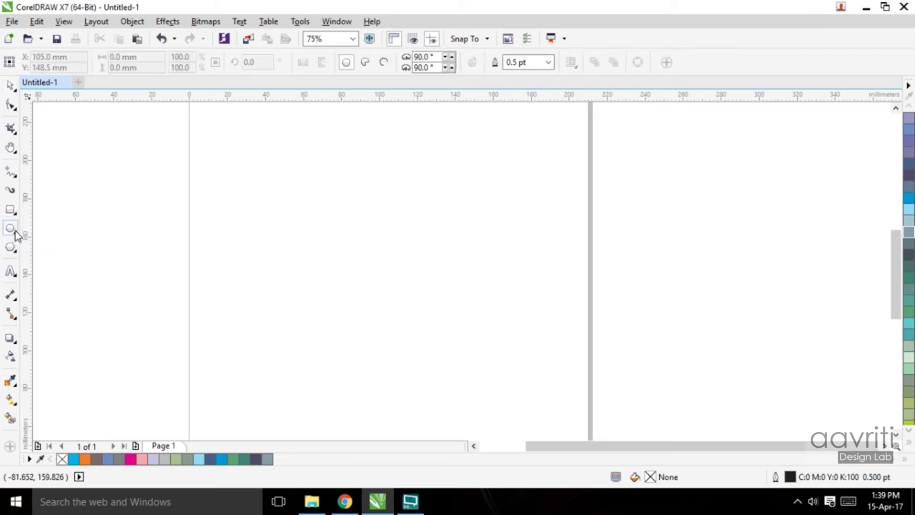
left_click(16, 229)
left_click(12, 235)
left_click(14, 246)
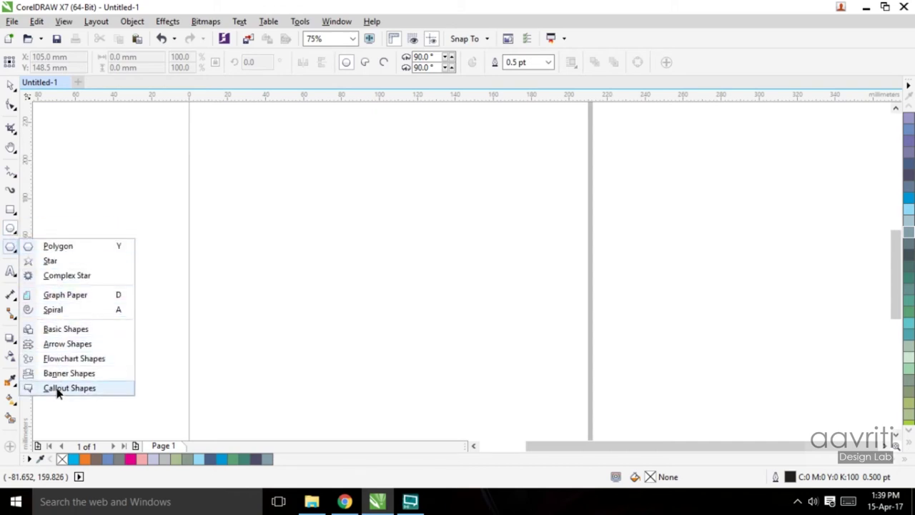
Draw a five-pointed star about 84 mm wide and 82 mm high on the page and delete it.
left_click(82, 262)
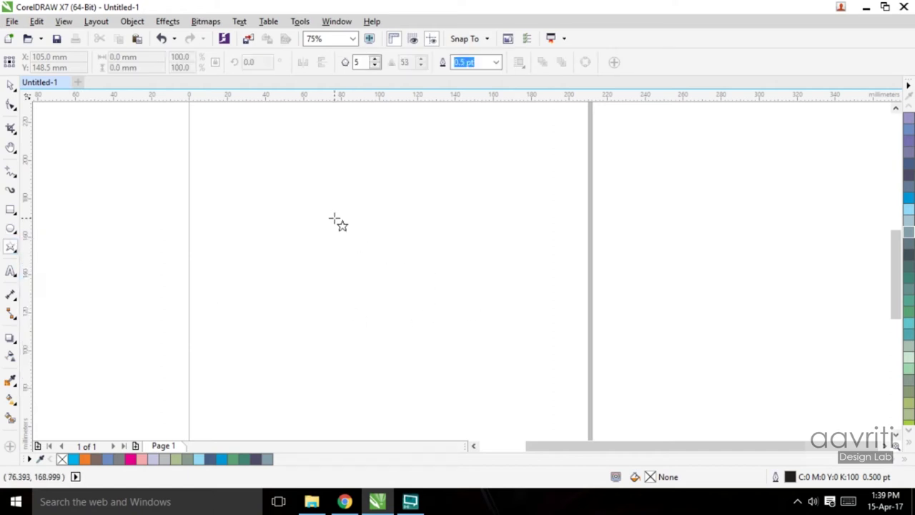
left_click_drag(335, 217, 505, 391)
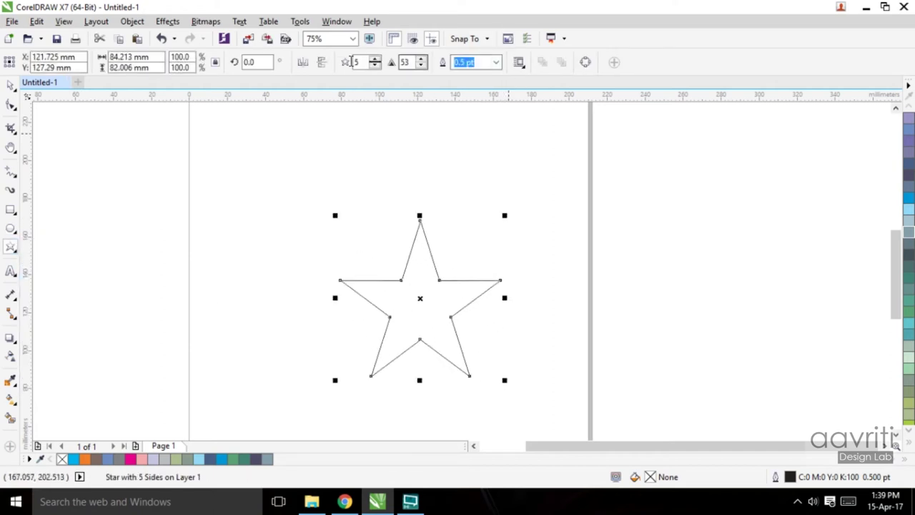
left_click(10, 86)
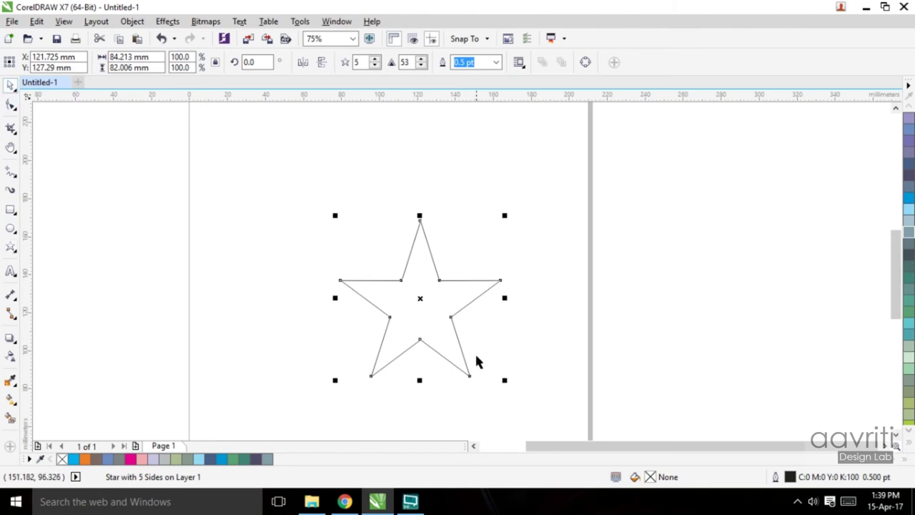
key("Delete")
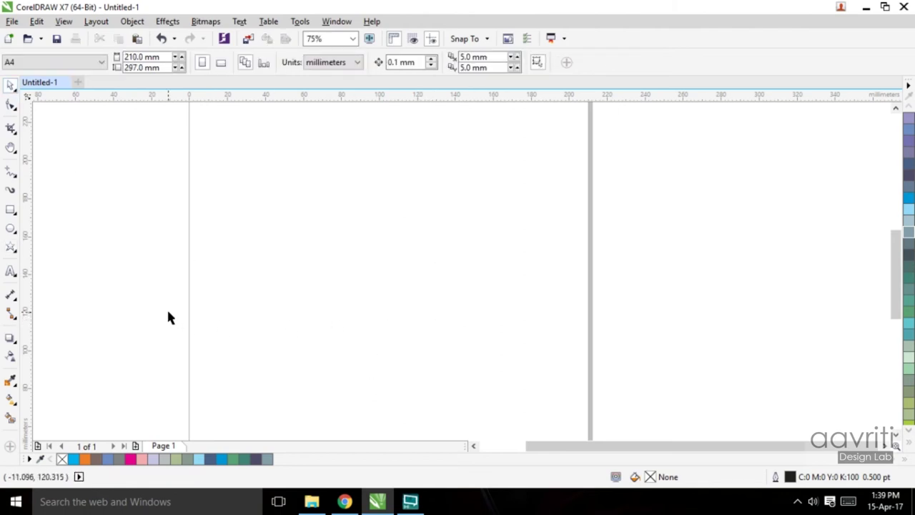
Draw a rectangle about 84 mm wide and 73 mm high in the upper part of the page.
left_click(12, 212)
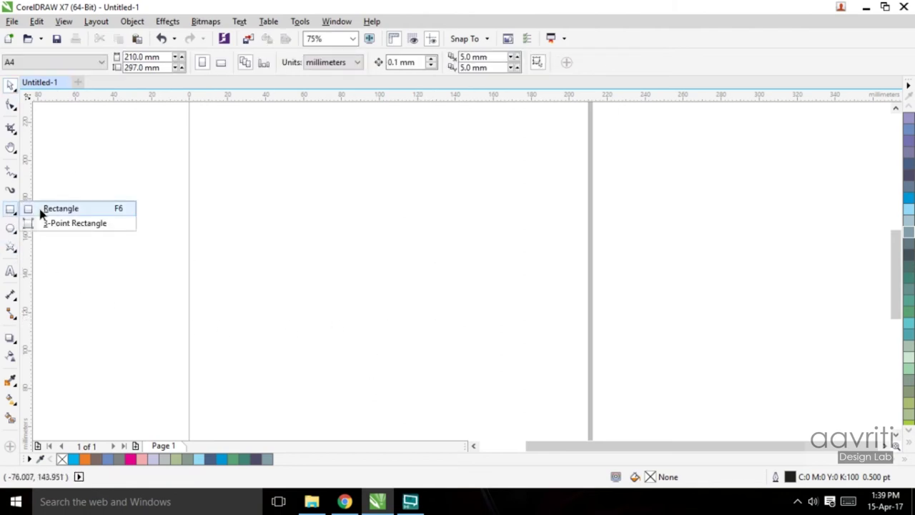
left_click(61, 209)
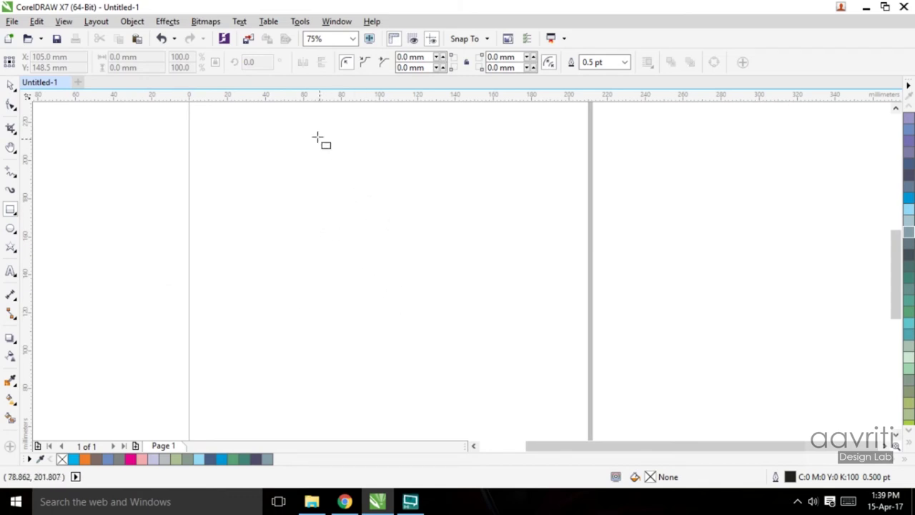
left_click_drag(313, 129, 480, 276)
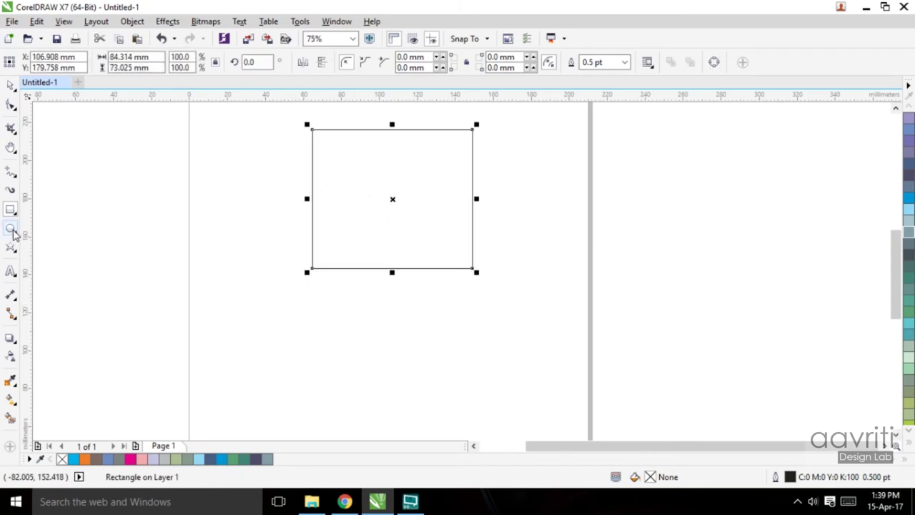
Draw a tilted 3-Point Rectangle below the first rectangle, overlapping its lower edge.
left_click(14, 214)
left_click(71, 213)
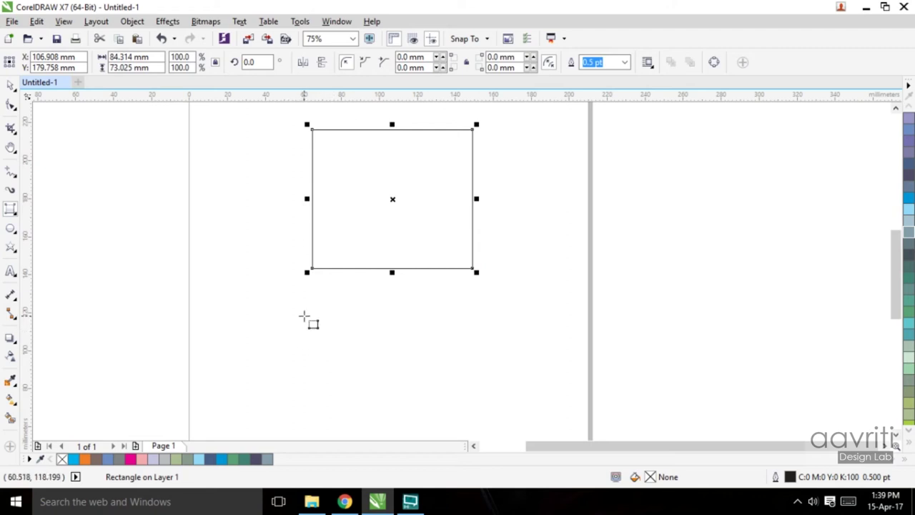
left_click_drag(305, 317, 371, 427)
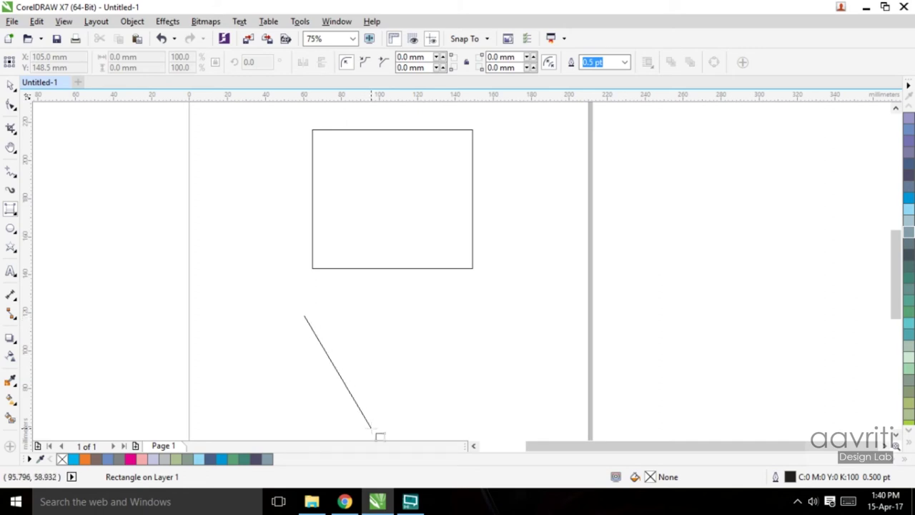
left_click_drag(371, 427, 372, 428)
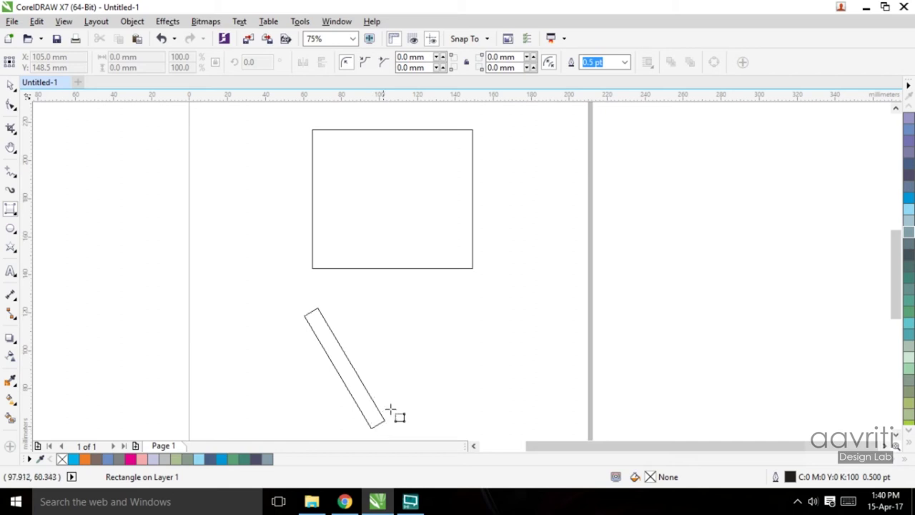
left_click(486, 355)
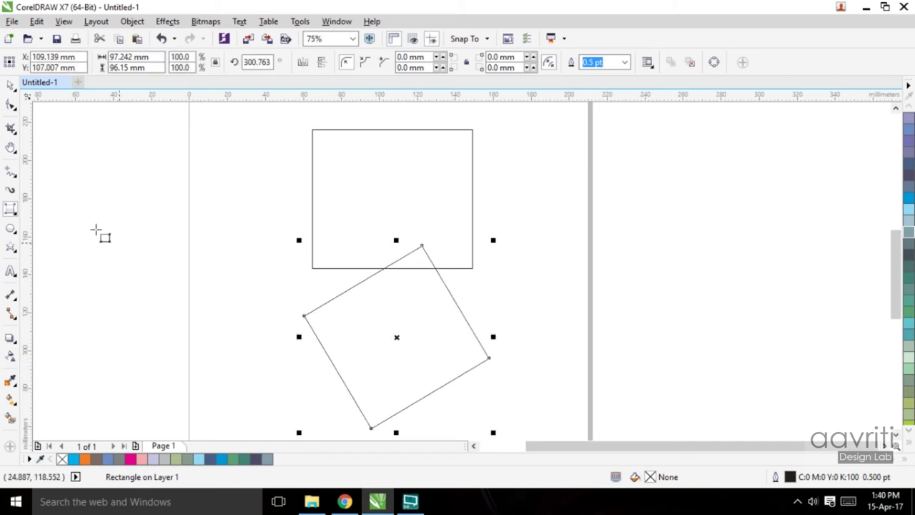
Move the tilted rectangle beside the upright one and delete it.
left_click(10, 84)
left_click_drag(430, 330, 207, 222)
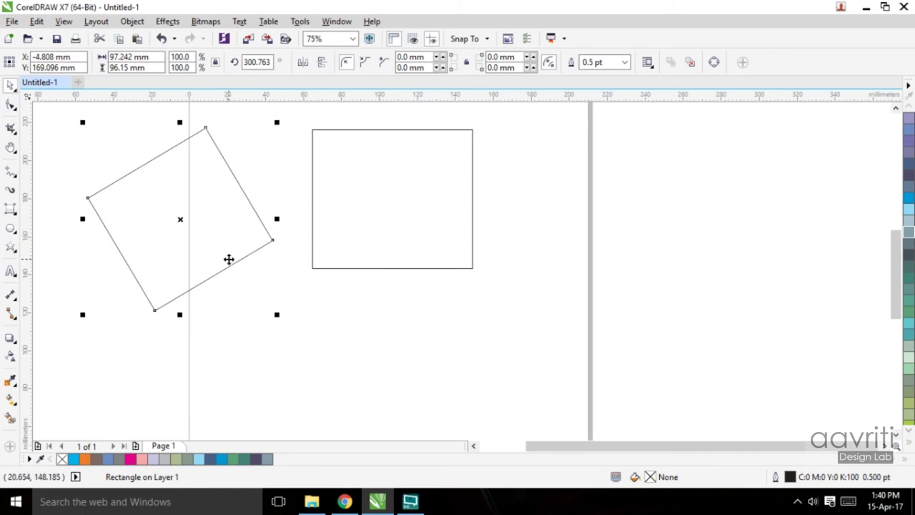
key("Delete")
Move the remaining rectangle closer to the page's left edge and scale it proportionally to about 55 by 48 mm.
left_click(384, 268)
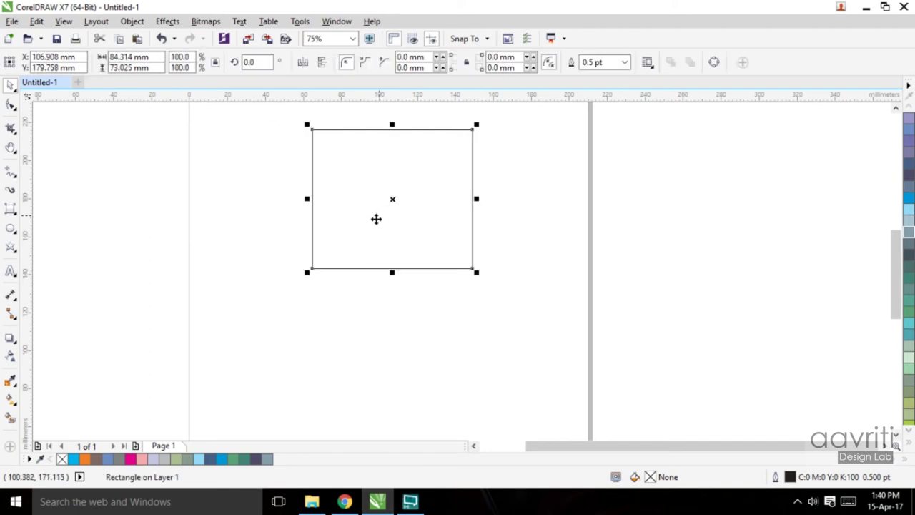
left_click_drag(349, 177, 250, 193)
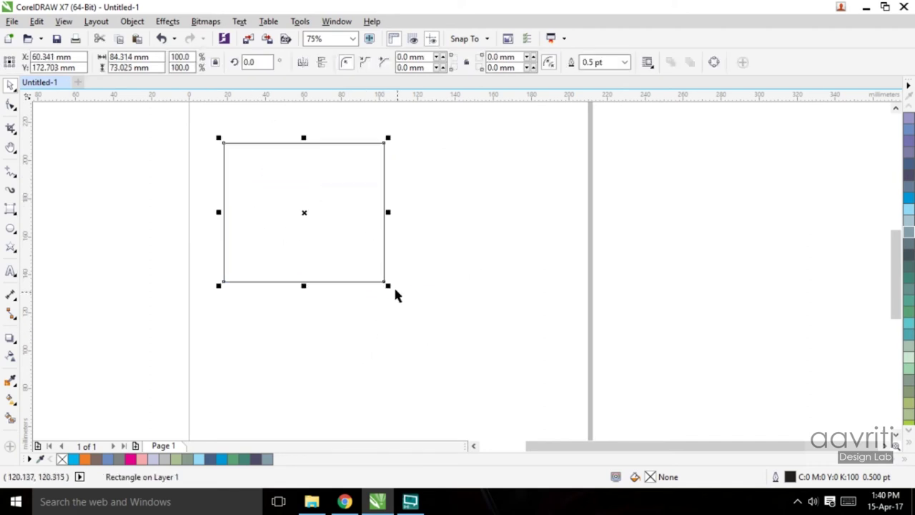
left_click_drag(388, 285, 331, 286)
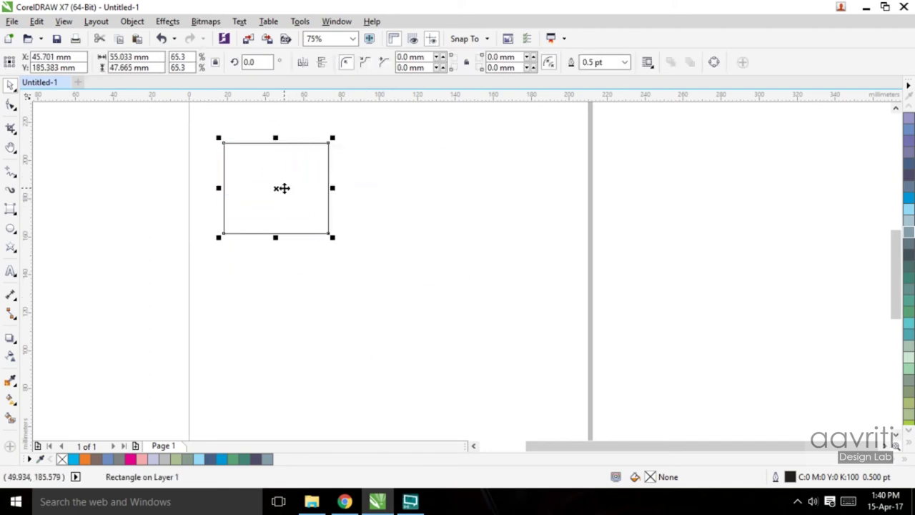
Make a second copy of the rectangle and arrange the two side by side with a gap of about 30 mm.
left_click_drag(286, 188, 341, 193)
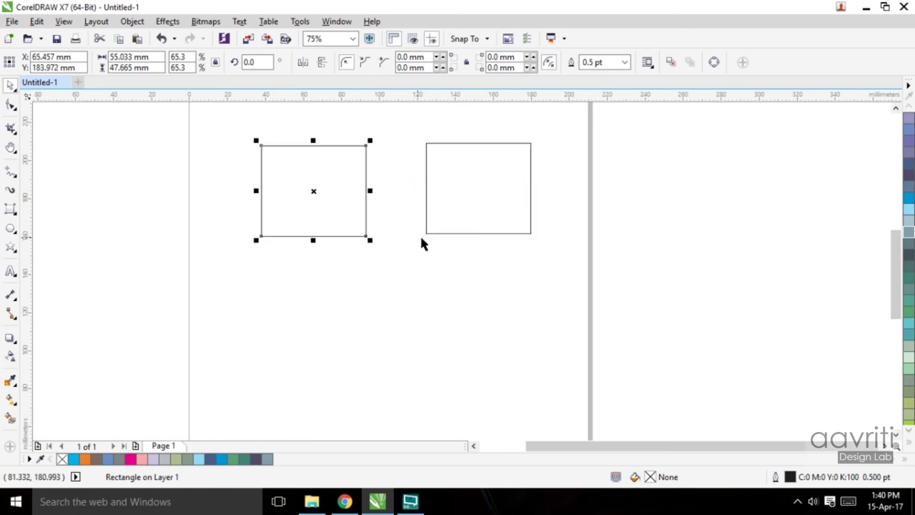
left_click(454, 197)
left_click_drag(453, 198, 444, 198)
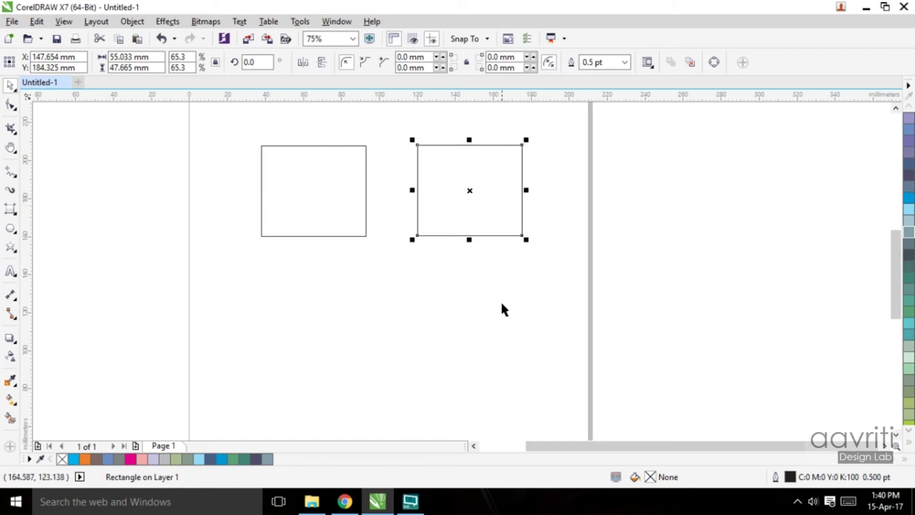
left_click_drag(330, 206, 323, 202)
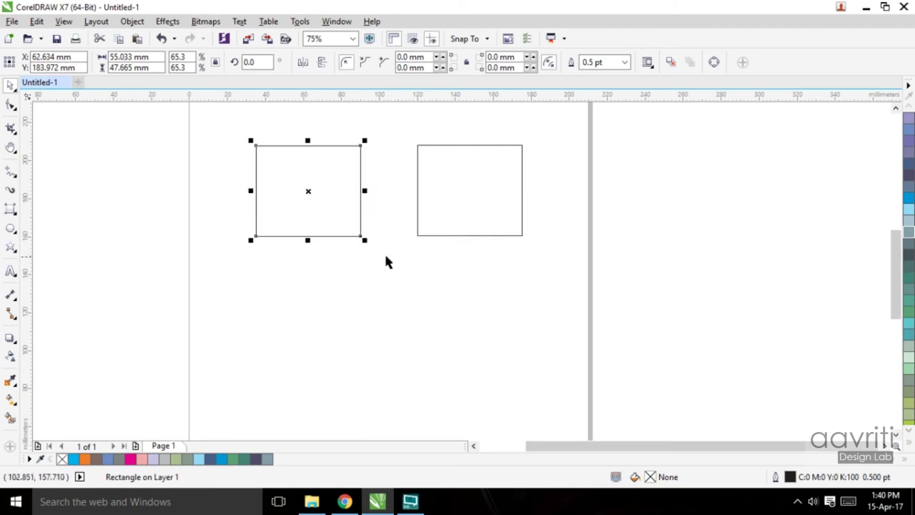
left_click(429, 288)
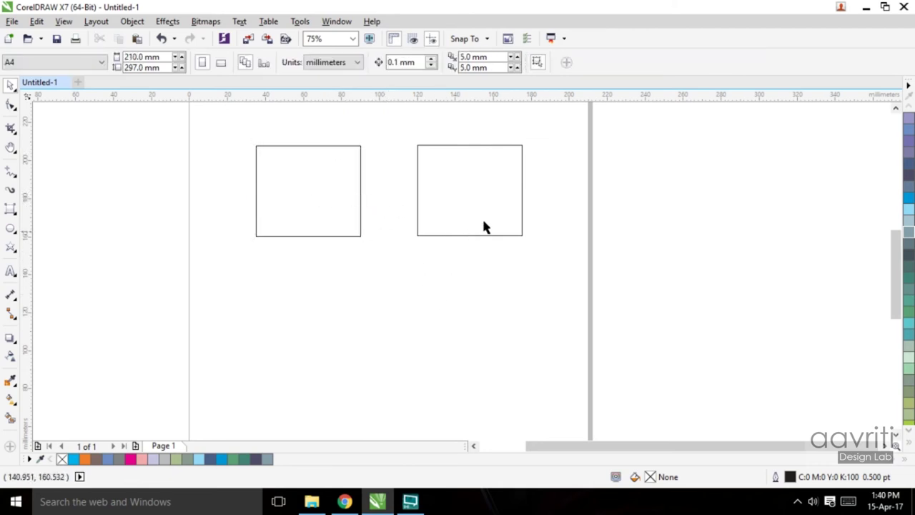
left_click_drag(483, 226, 479, 366)
left_click_drag(447, 309, 262, 309)
left_click_drag(561, 410, 229, 271)
key("Delete")
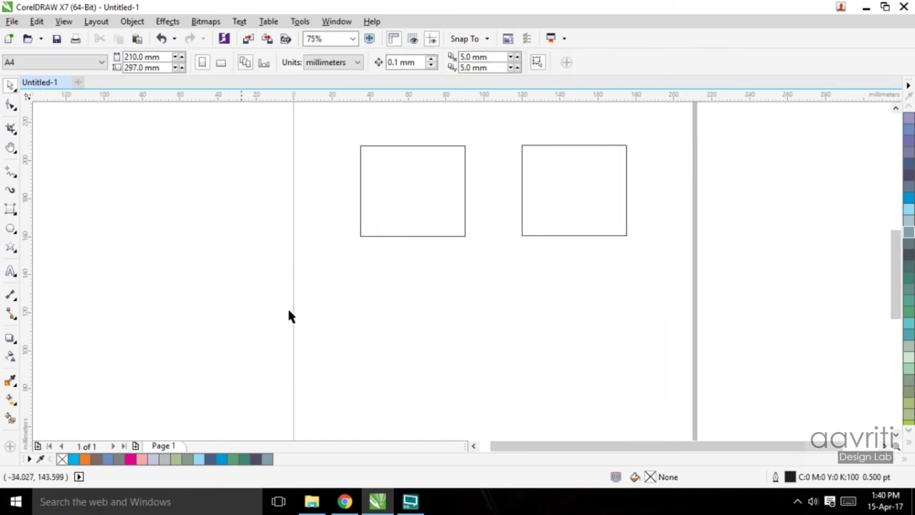
Draw a rectangle about 30 by 30 mm bridging the gap between the two rectangles' facing edges.
left_click_drag(702, 439, 729, 445)
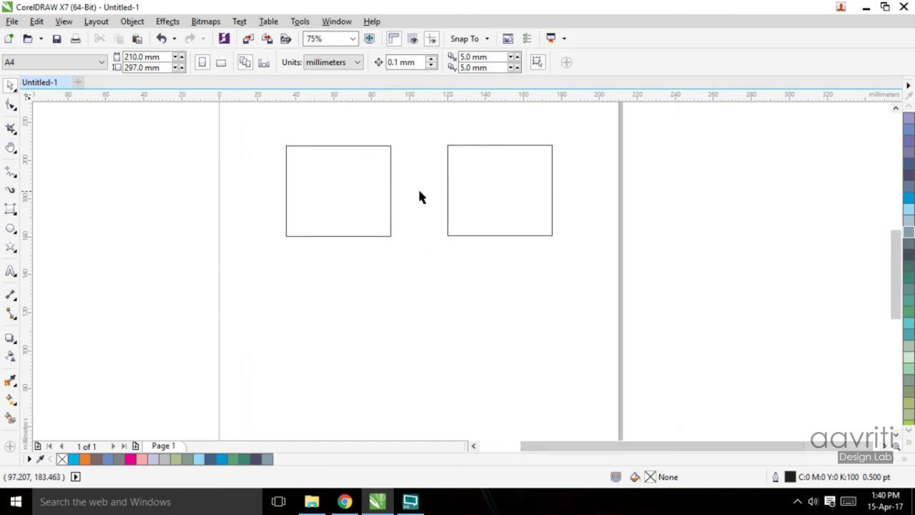
left_click(10, 213)
left_click(58, 207)
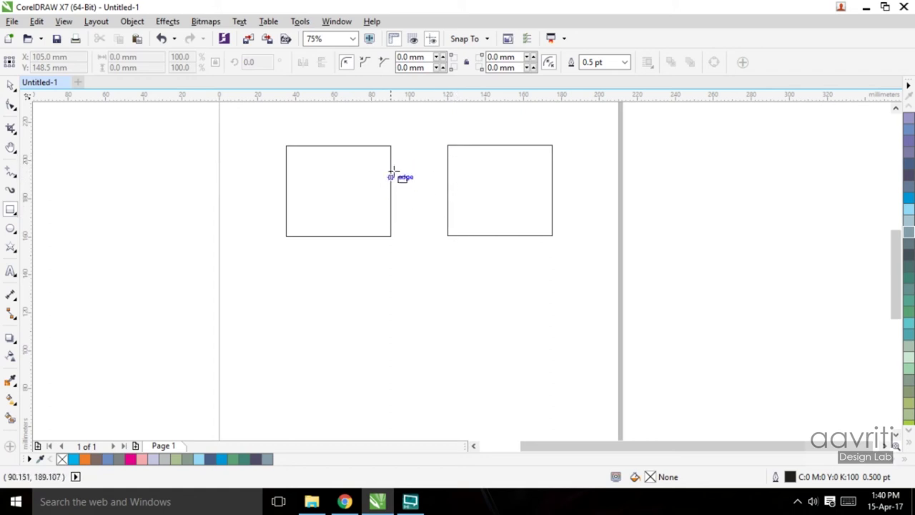
left_click_drag(390, 163, 448, 220)
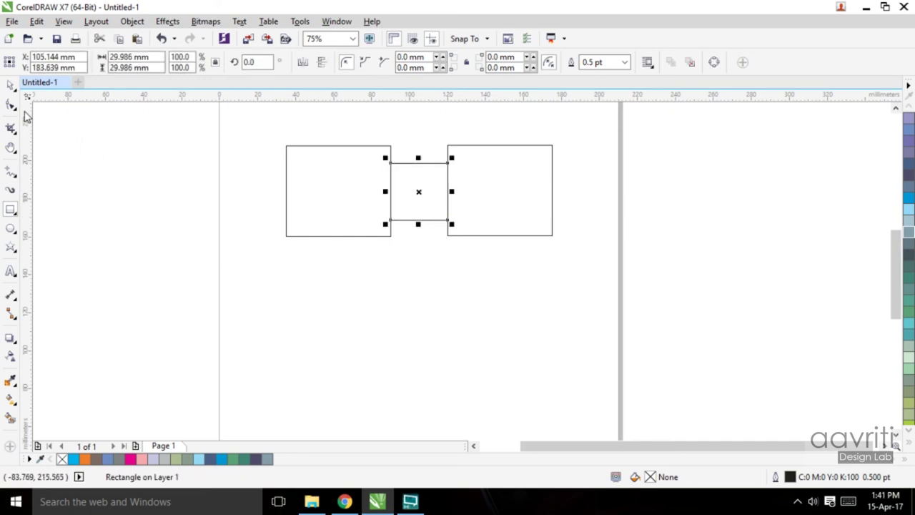
Delete the small connecting rectangle between the two larger ones.
left_click(10, 85)
left_click(325, 231)
left_click_drag(265, 142, 637, 355)
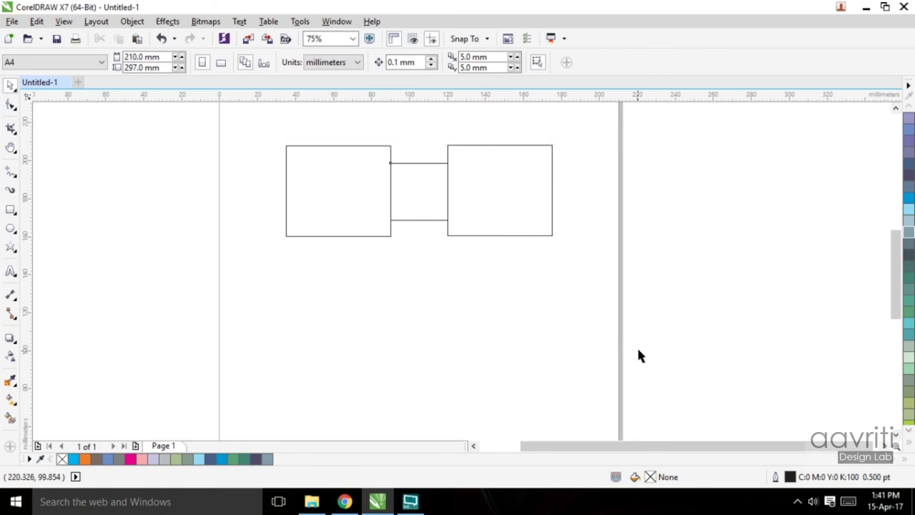
left_click(527, 317)
left_click(418, 200)
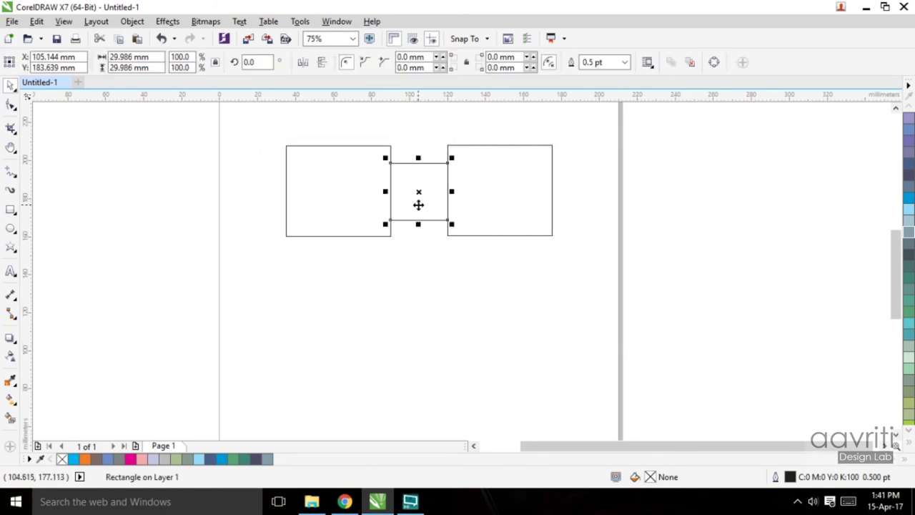
key("Delete")
Move both rectangles together about 59 mm down the page and switch the selection to its rotate and skew handles.
left_click_drag(580, 313, 280, 179)
left_click_drag(332, 199, 340, 312)
left_click(426, 304)
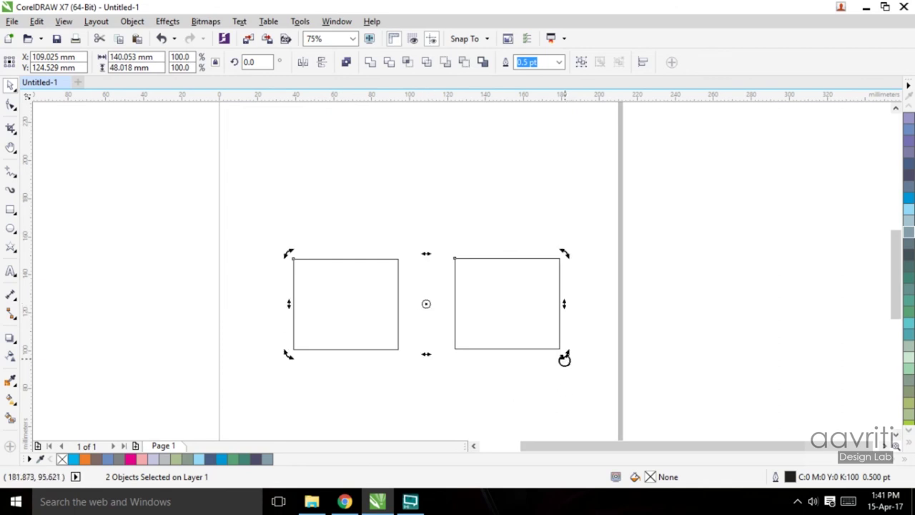
Rotate the two rectangles together by about 45 degrees counterclockwise and deselect them.
left_click_drag(564, 357, 537, 252)
left_click(398, 373)
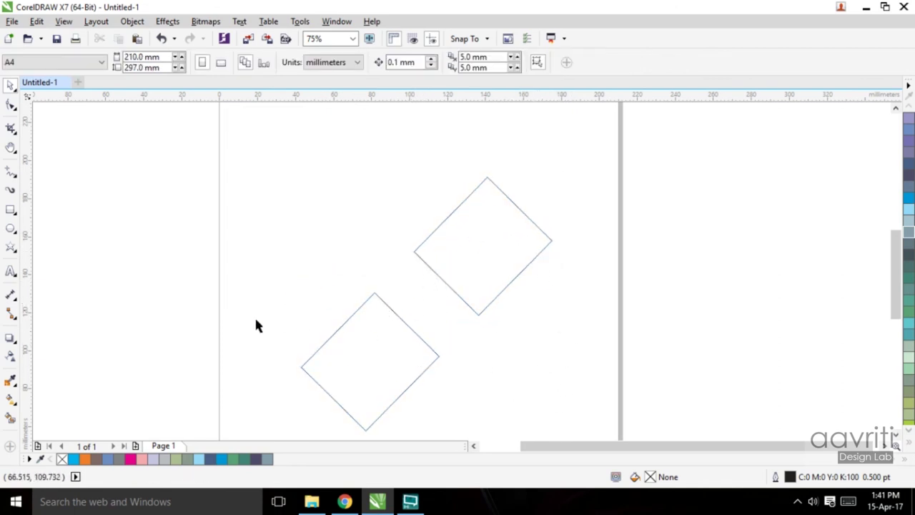
Try to bridge the gap between the tilted rectangles with an upright rectangle about 22 by 20 mm, and delete it.
left_click(14, 213)
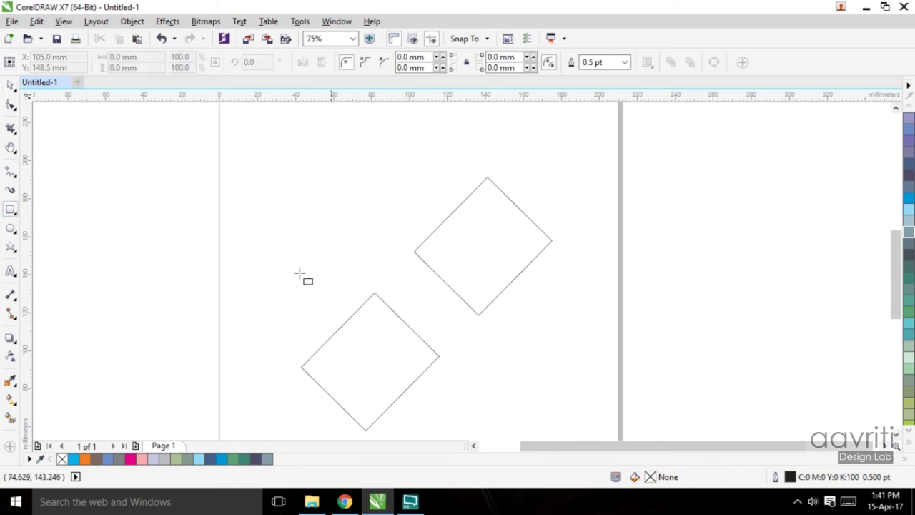
left_click_drag(398, 315, 439, 272)
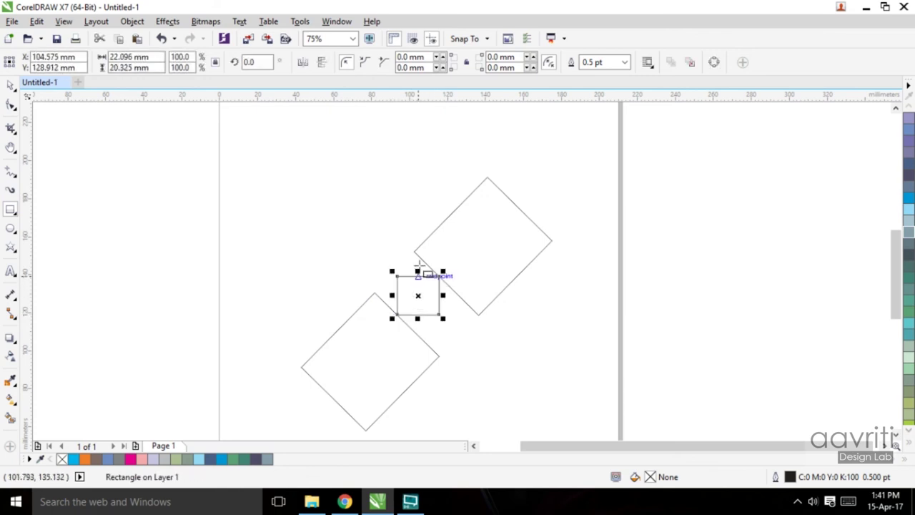
key("Delete")
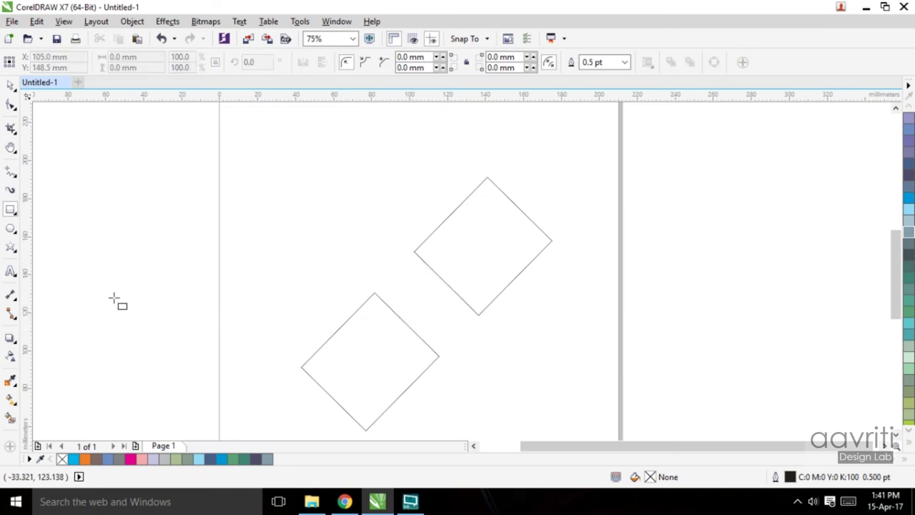
Draw a tilted 3-Point Rectangle bridging the facing edges of the two rotated rectangles, about 39 mm across overall, and deselect it.
left_click(10, 211)
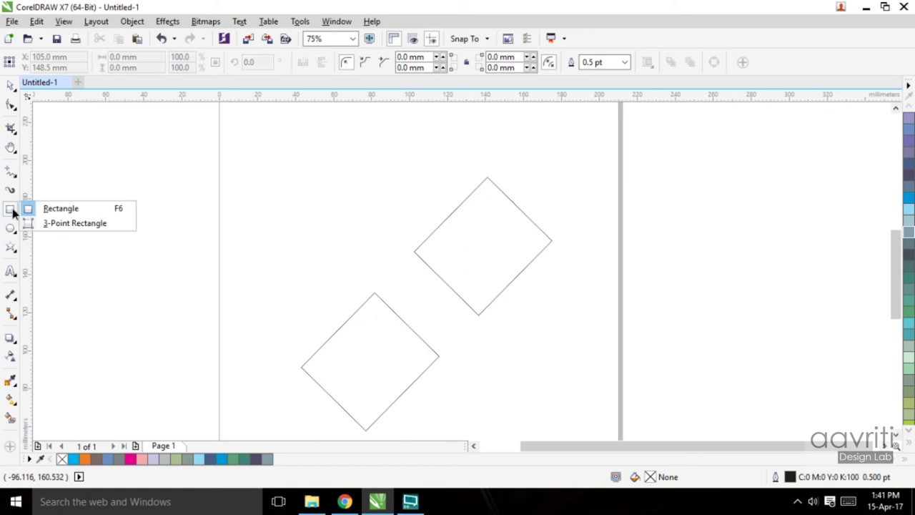
left_click(77, 224)
left_click_drag(390, 308, 423, 341)
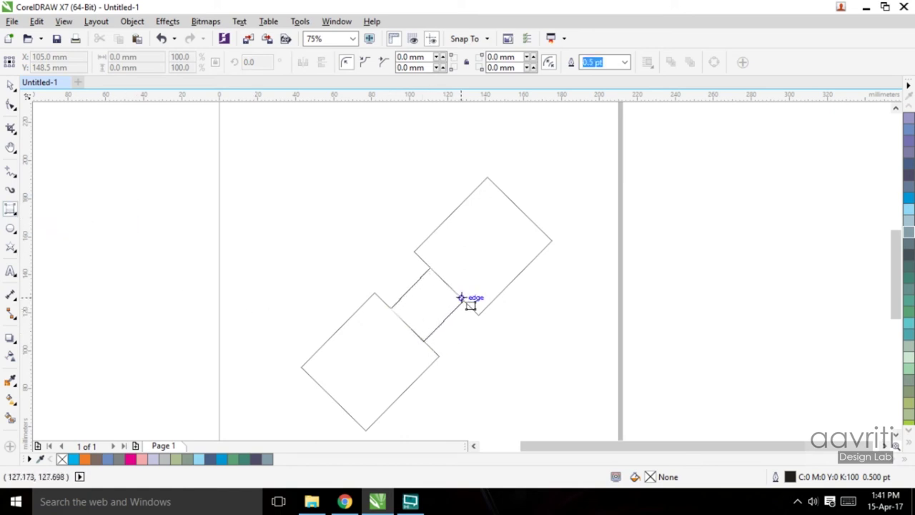
left_click(470, 304)
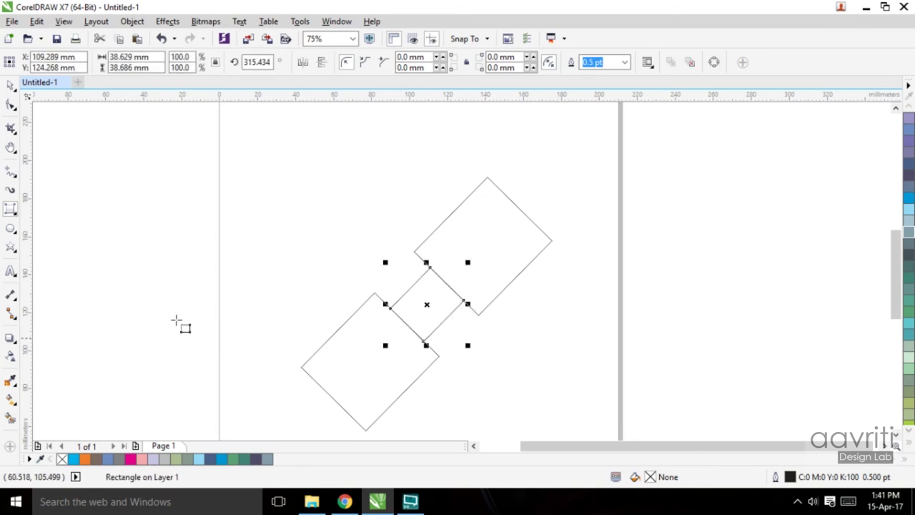
left_click(10, 85)
left_click(279, 298)
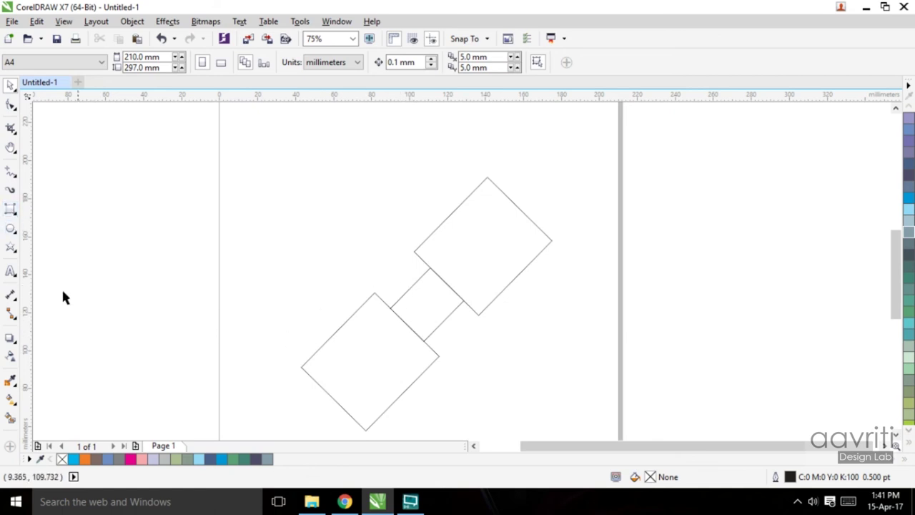
left_click(11, 232)
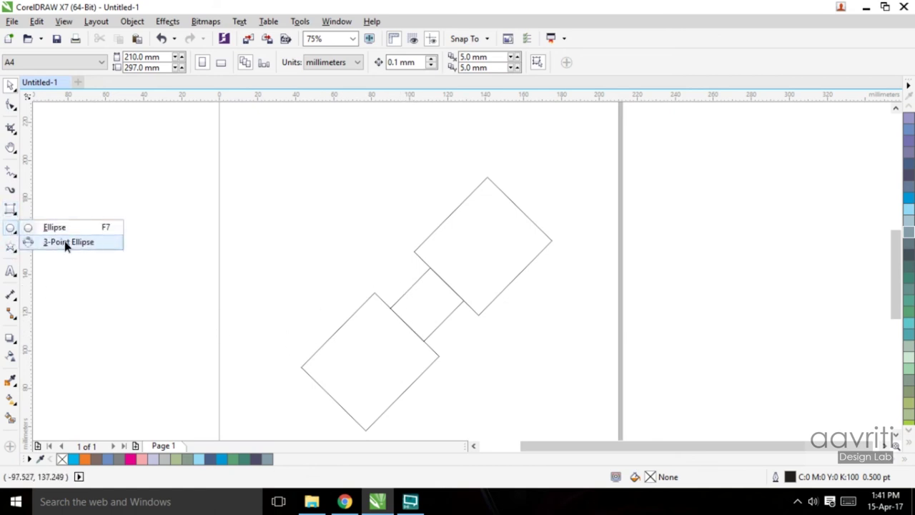
left_click(17, 227)
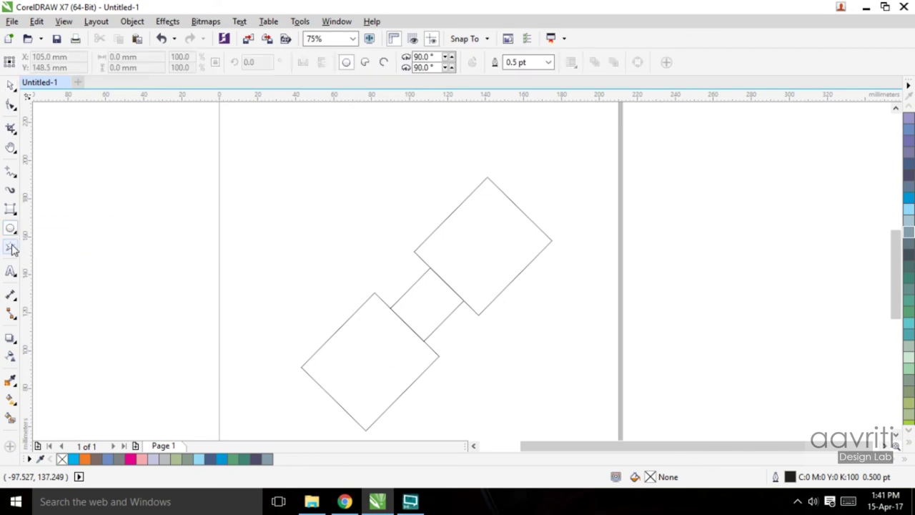
left_click(11, 248)
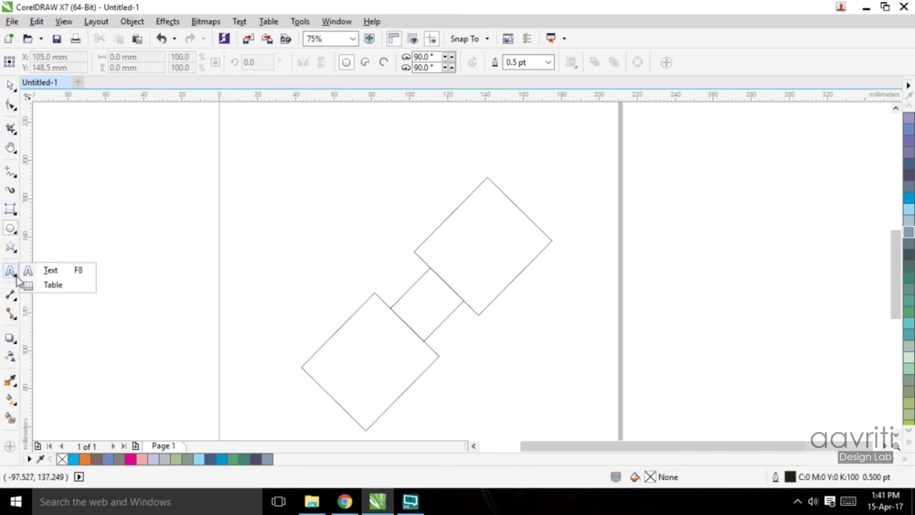
left_click(49, 83)
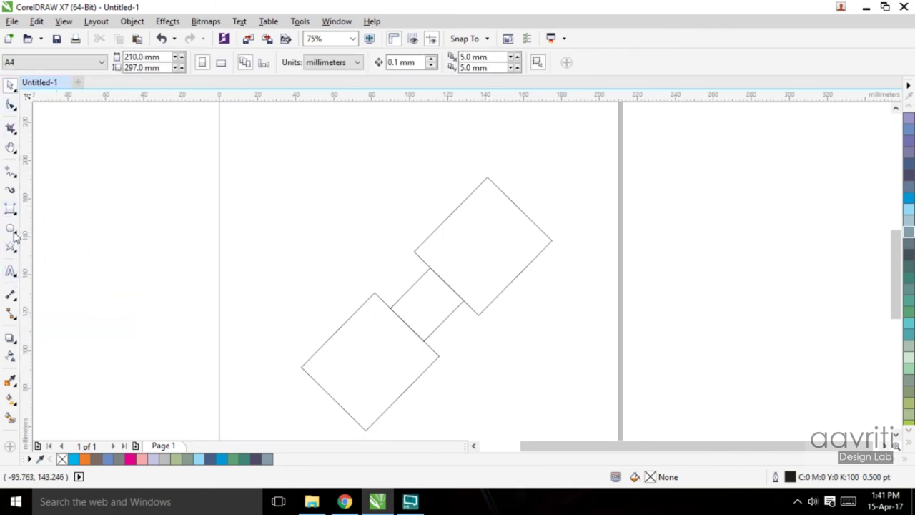
Select the two tilted rectangles together with the rectangle connecting them.
left_click_drag(253, 143, 597, 411)
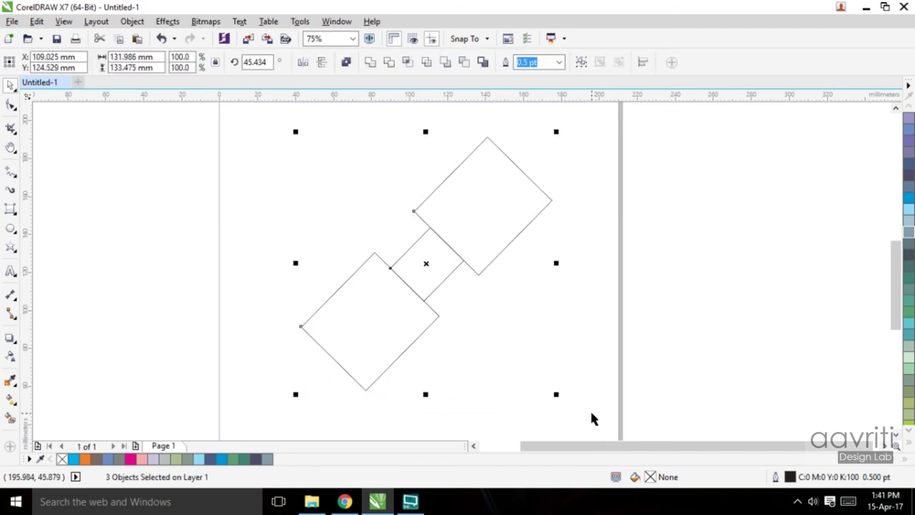